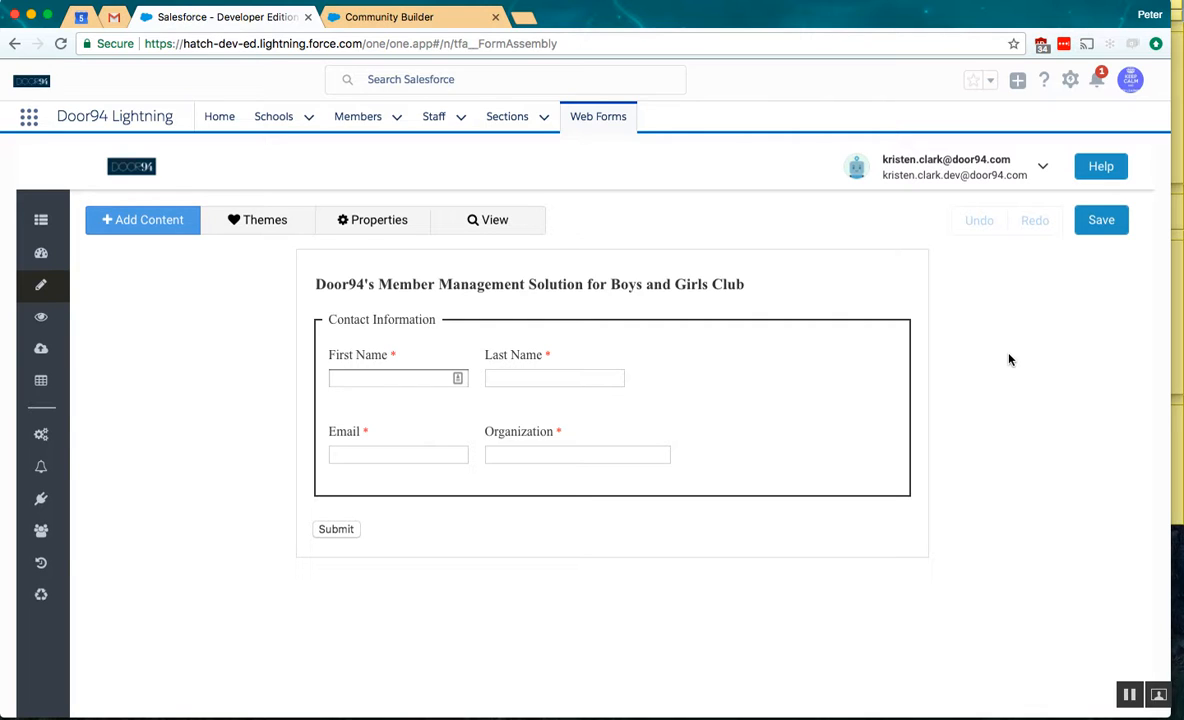
- Open the question options and set the Email question's expected input format to Email in its validation rules
{"action": "left_click", "coordinate": [381, 357]}
{"action": "left_click", "coordinate": [664, 303]}
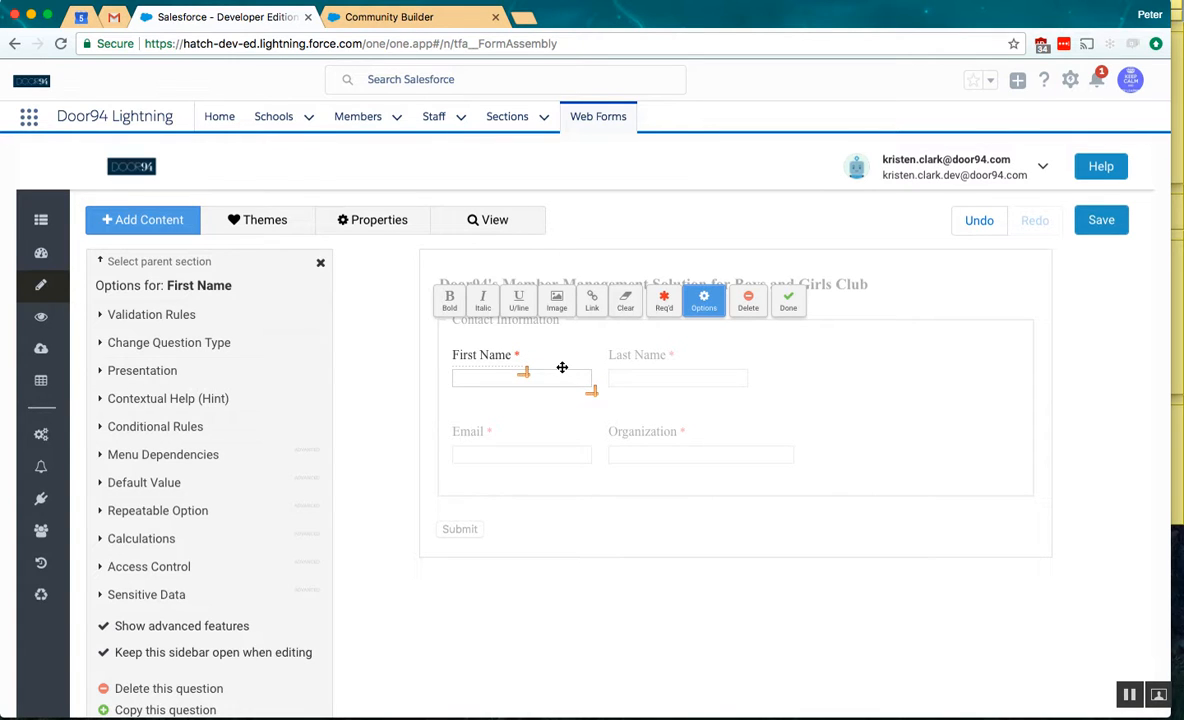
{"action": "left_click", "coordinate": [537, 458]}
{"action": "left_click", "coordinate": [219, 317]}
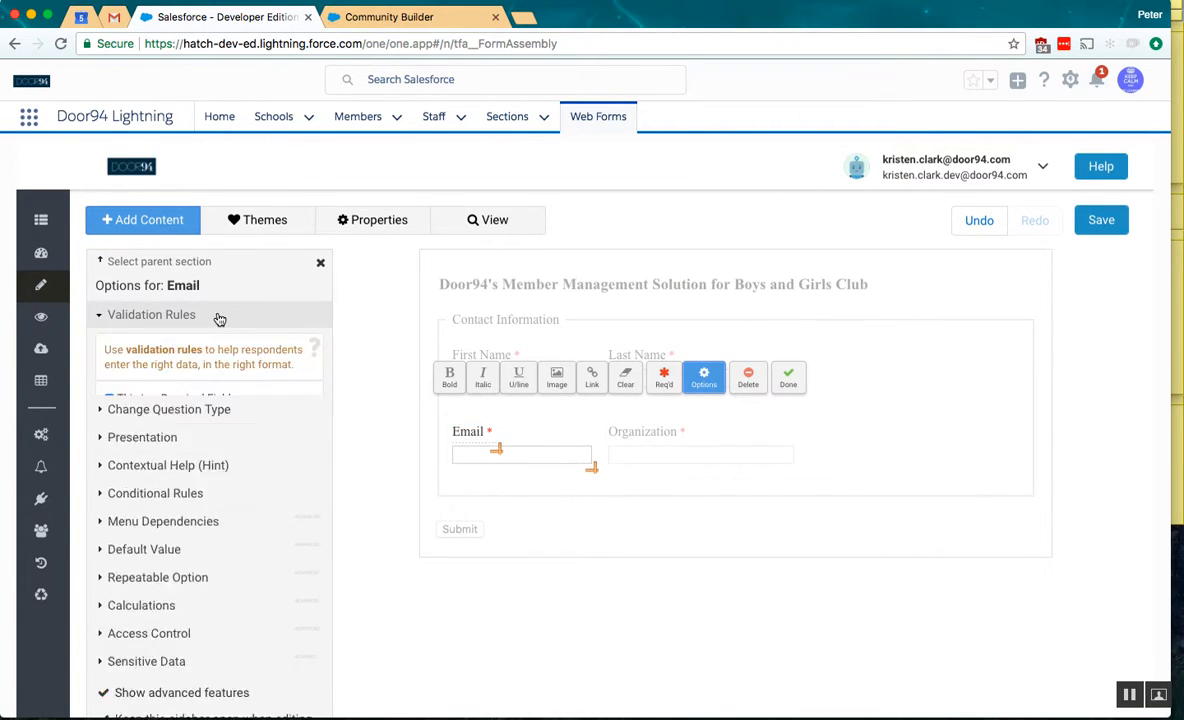
{"action": "left_click", "coordinate": [178, 468]}
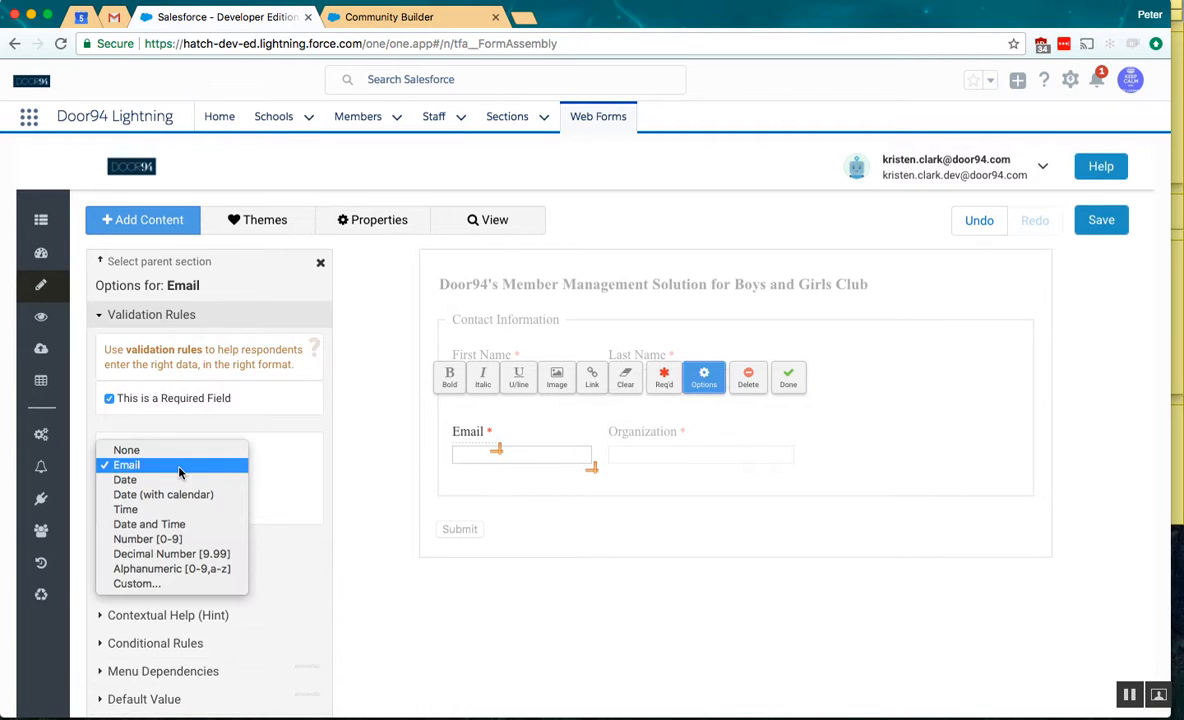
{"action": "left_click", "coordinate": [180, 466]}
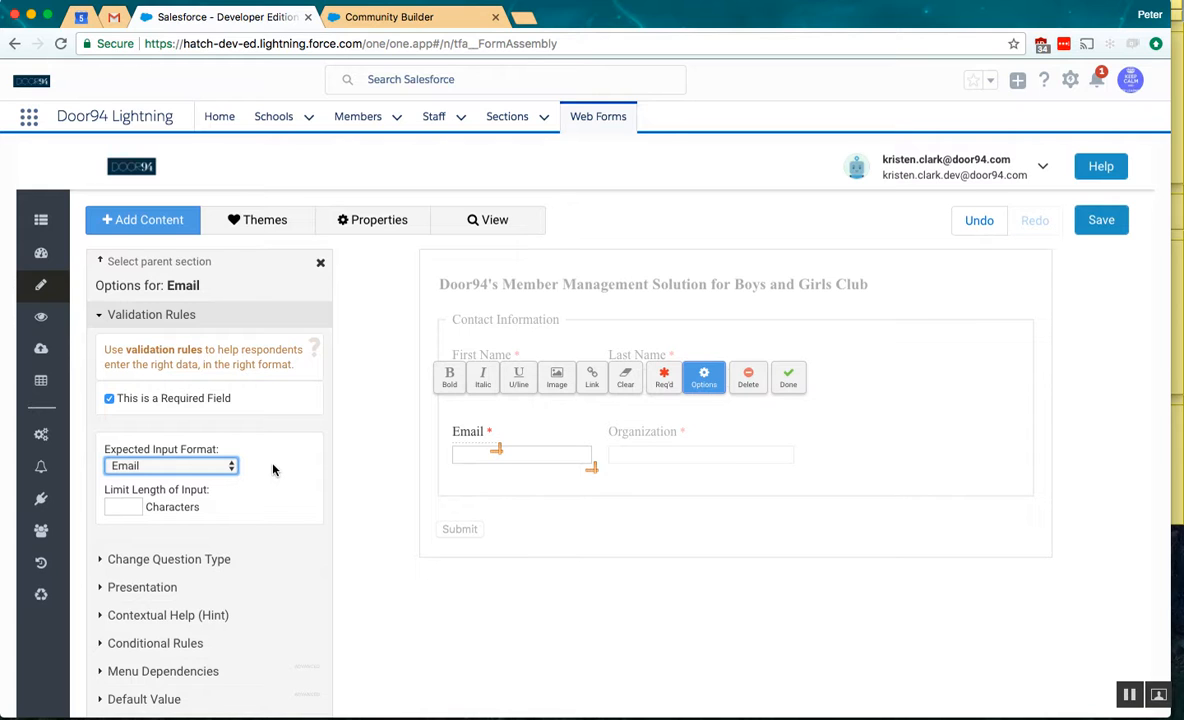
{"action": "left_click", "coordinate": [788, 380]}
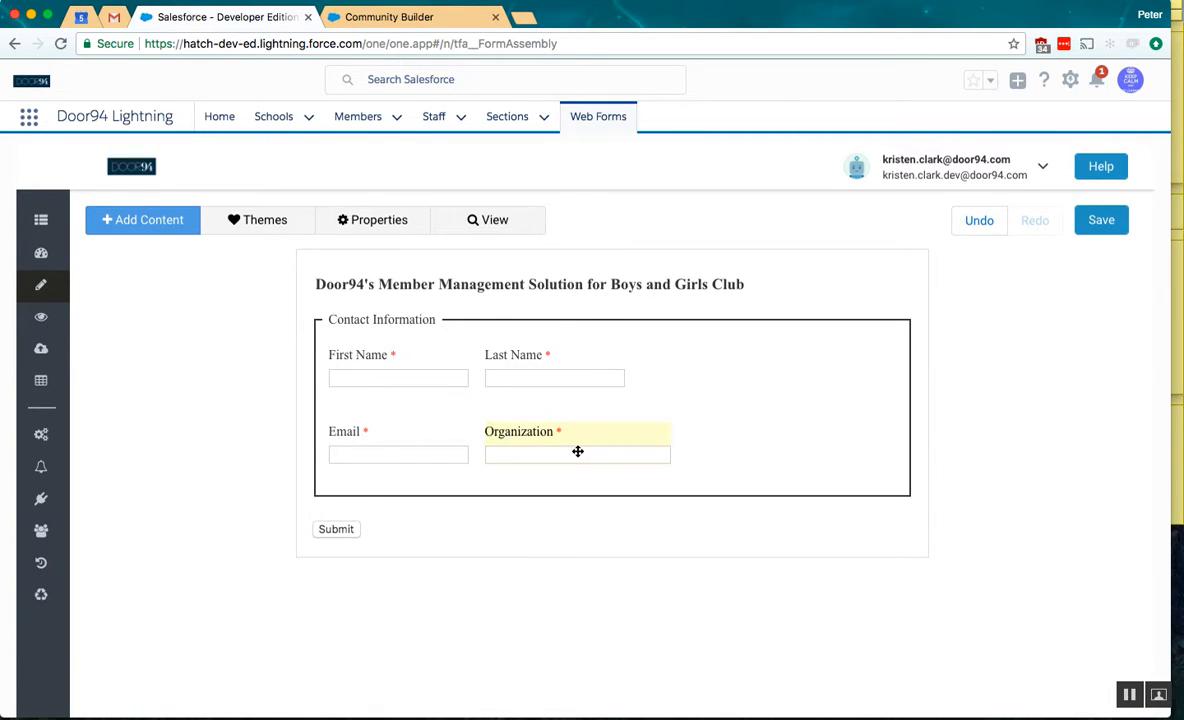
- Widen the Organization and Email input fields and save the form
{"action": "left_click", "coordinate": [577, 451]}
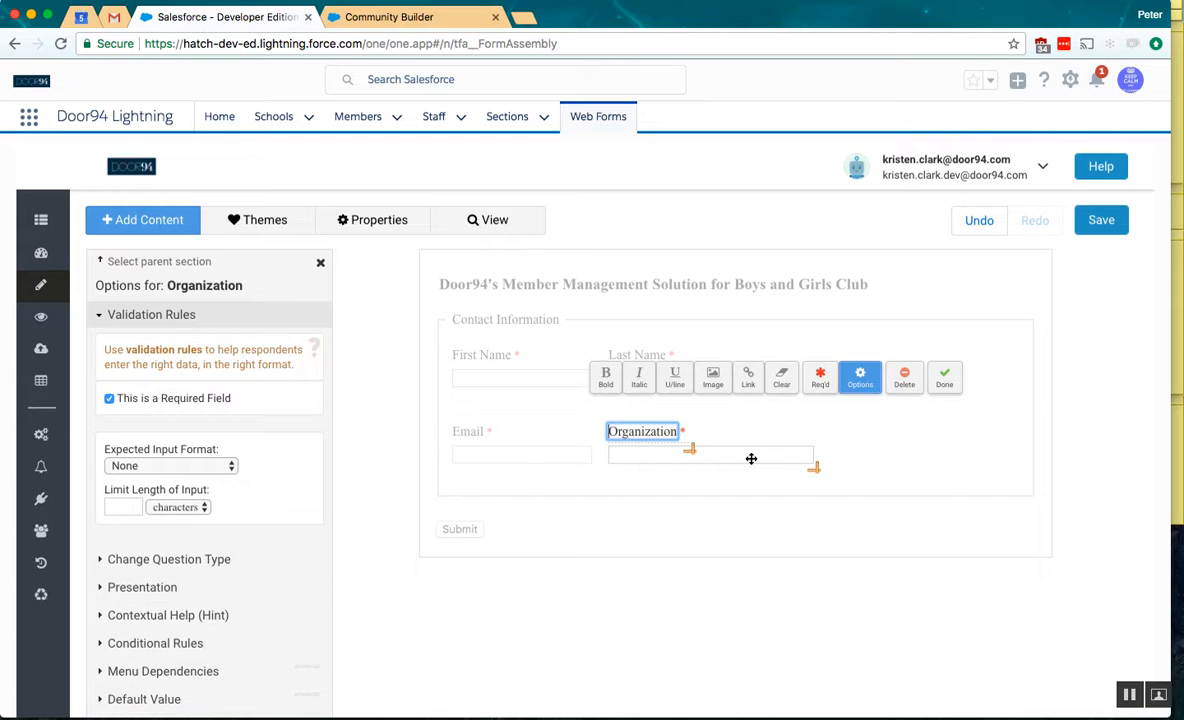
{"action": "left_click", "coordinate": [518, 453]}
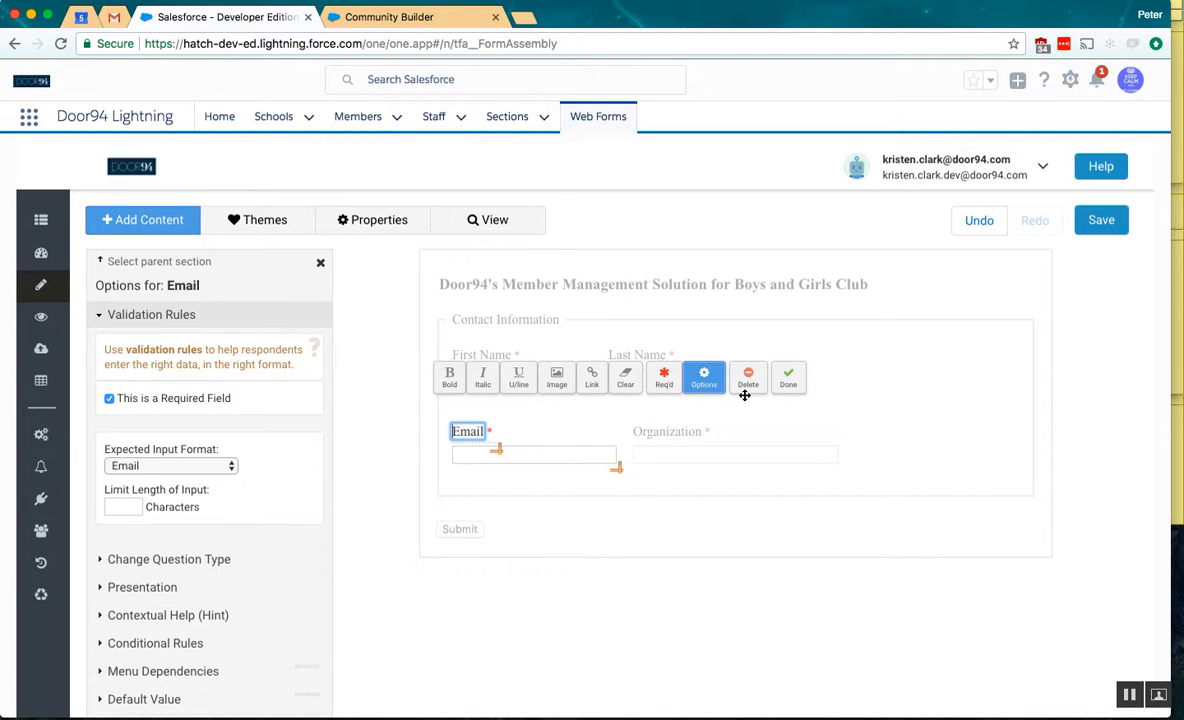
{"action": "left_click", "coordinate": [786, 381]}
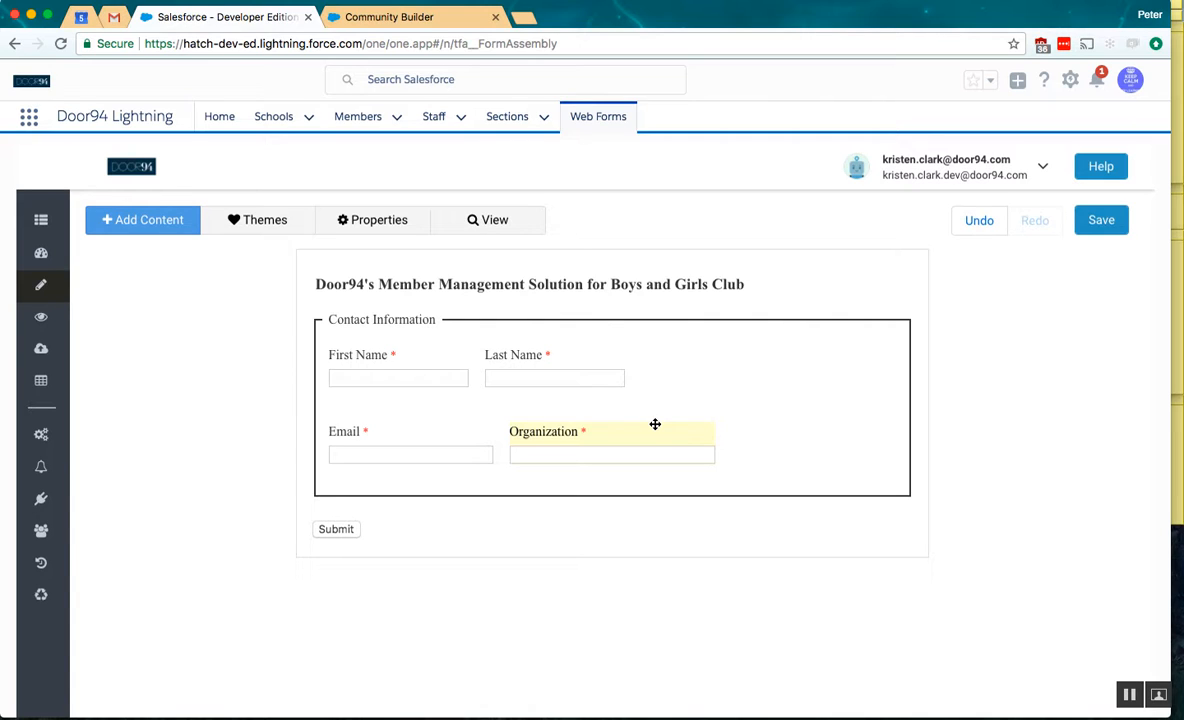
{"action": "left_click", "coordinate": [1108, 224]}
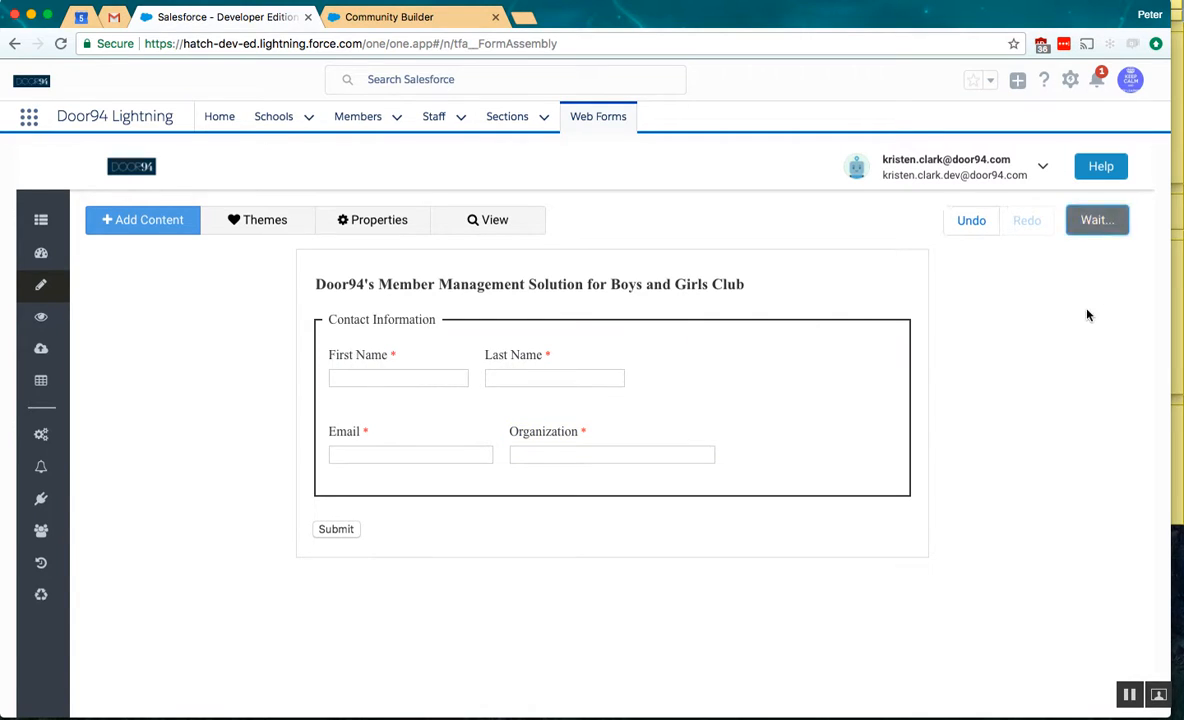
- Open the form in the Theme Editor and apply the plain white color scheme after trying the blue and dark grey one
{"action": "left_click", "coordinate": [258, 222]}
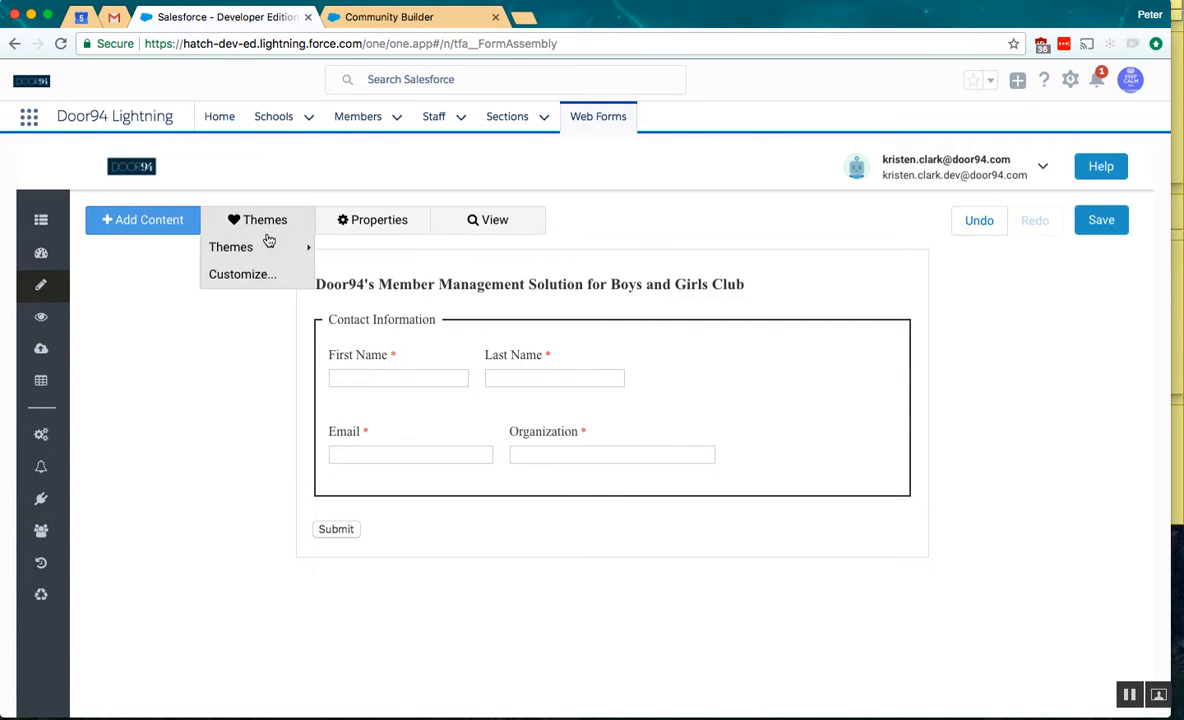
{"action": "left_click", "coordinate": [268, 278]}
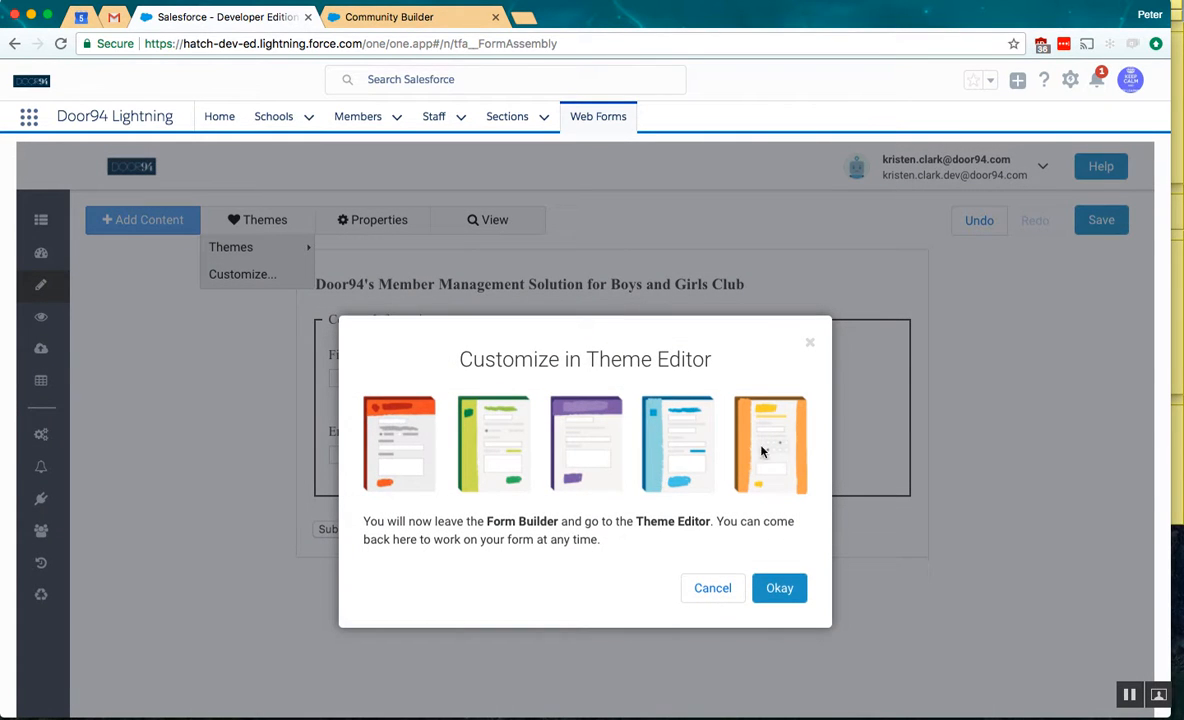
{"action": "left_click", "coordinate": [777, 592]}
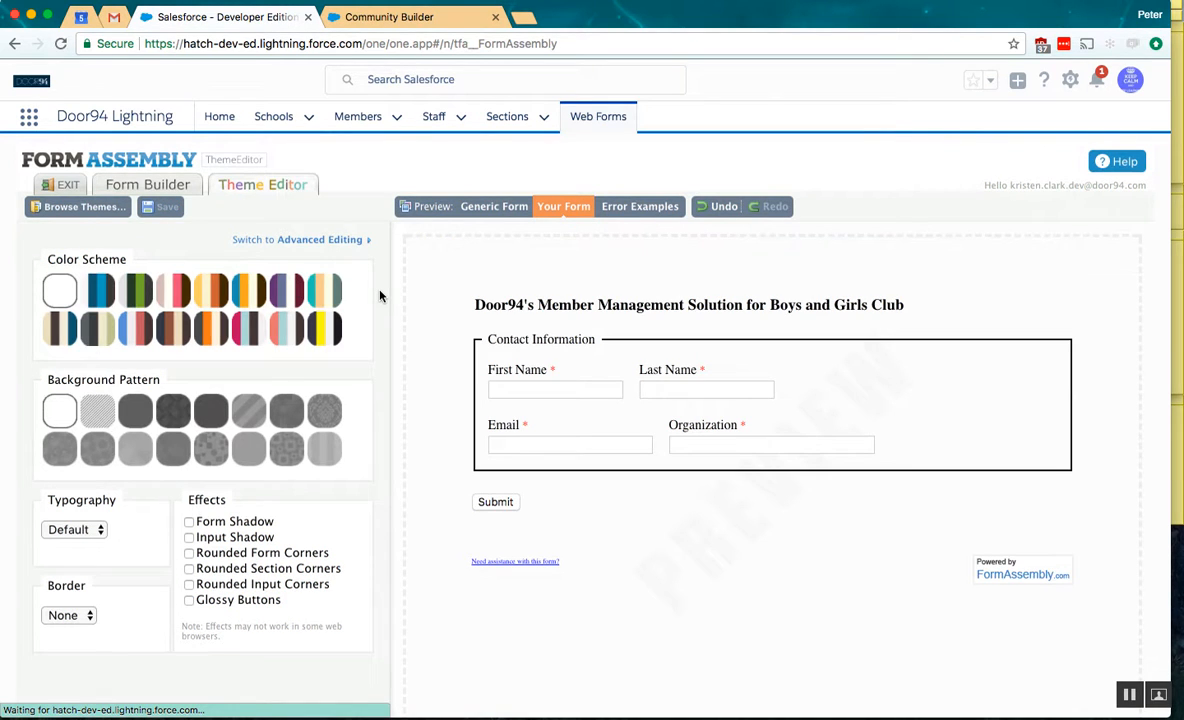
{"action": "left_click", "coordinate": [94, 292]}
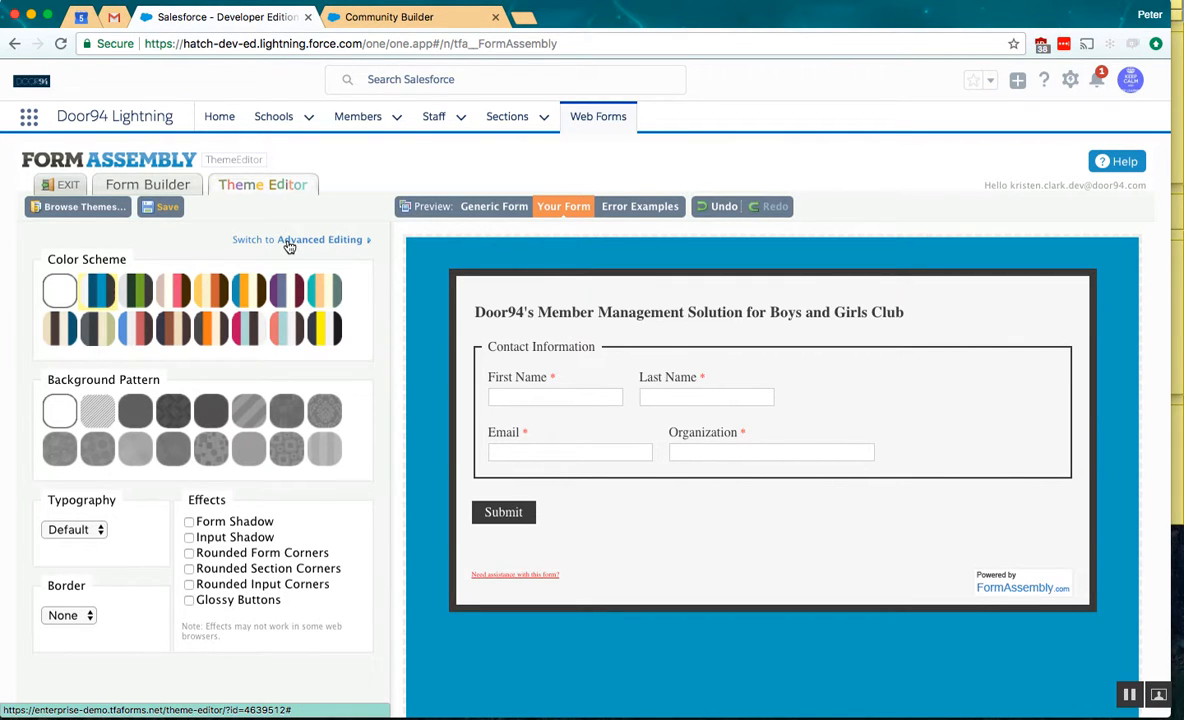
{"action": "left_click", "coordinate": [63, 290]}
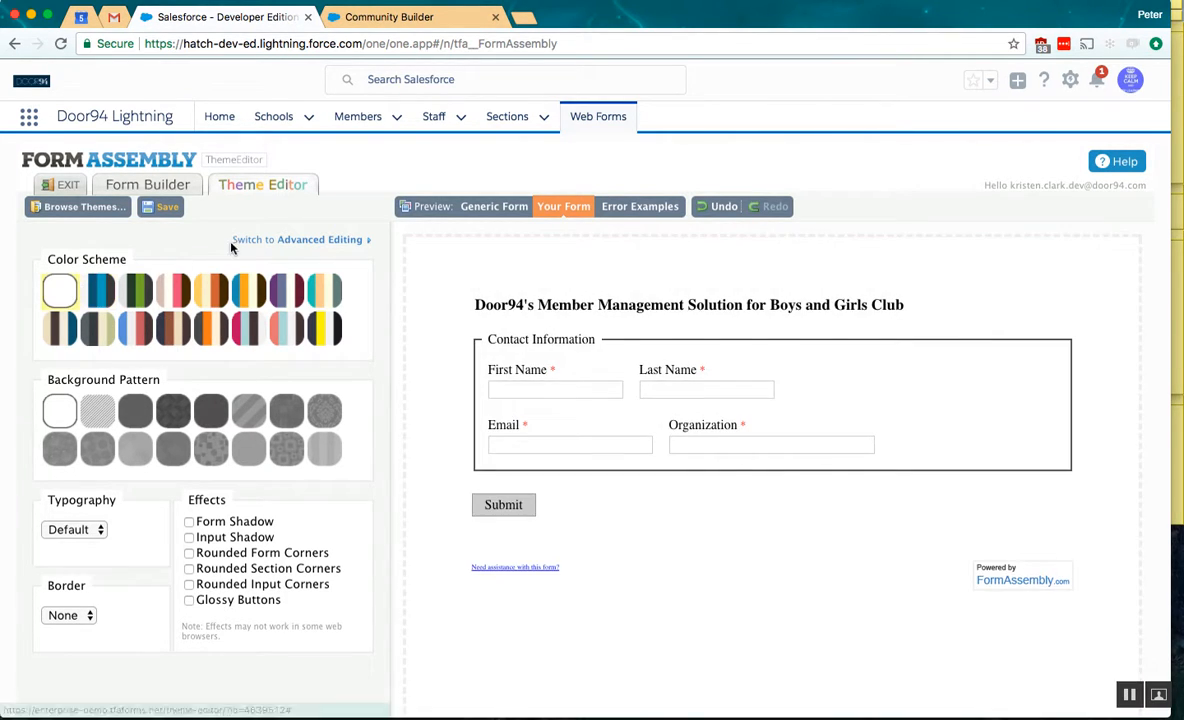
- Switch to advanced theme editing and round the corners of the form's section border
{"action": "left_click", "coordinate": [253, 240]}
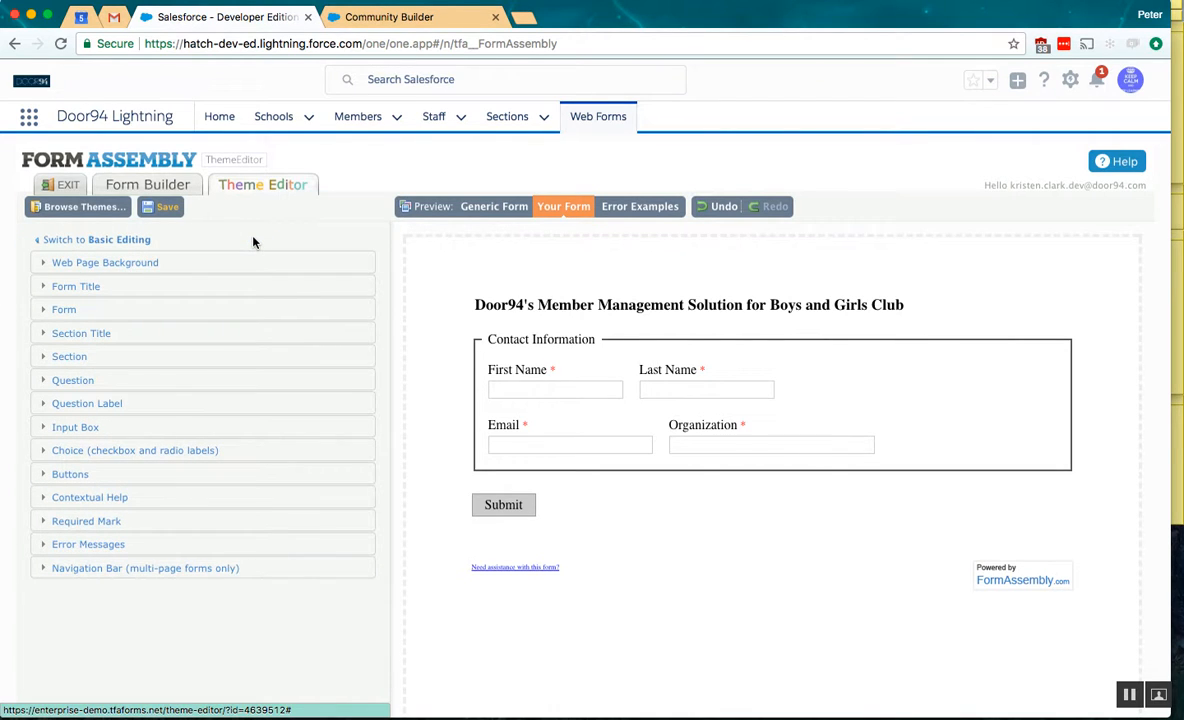
{"action": "left_click", "coordinate": [143, 289]}
{"action": "scroll", "coordinate": [143, 290], "scroll_direction": "down", "scroll_amount": 1}
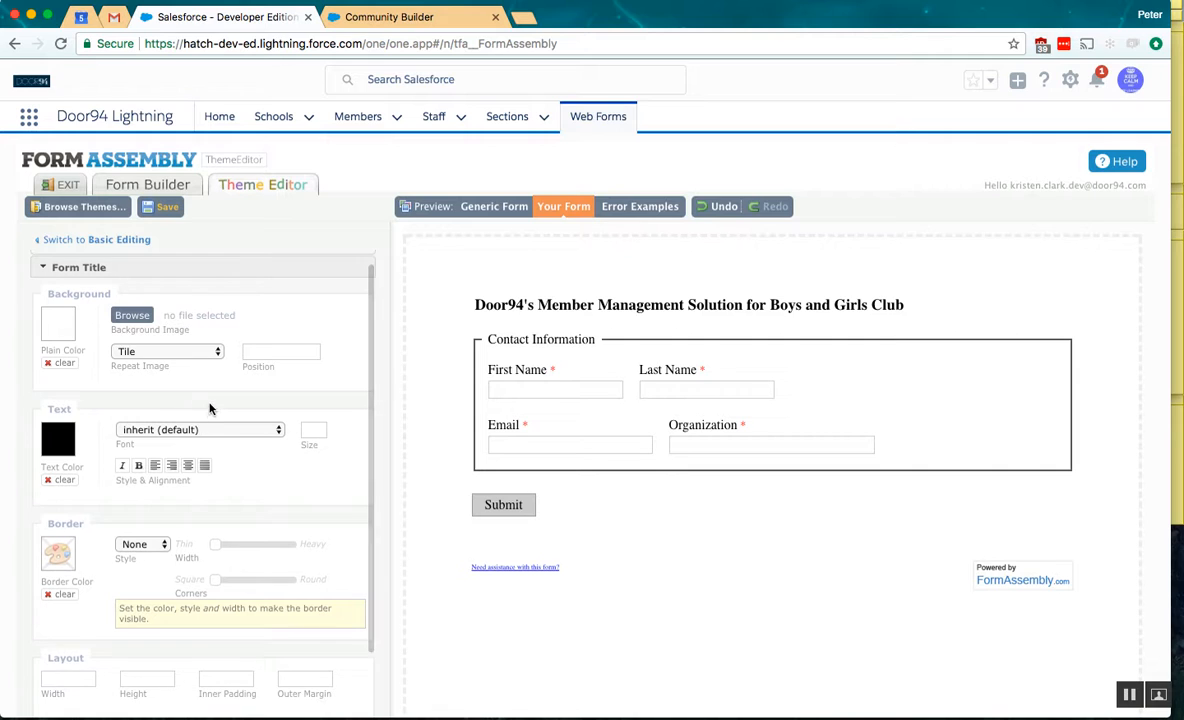
{"action": "scroll", "coordinate": [152, 280], "scroll_direction": "up", "scroll_amount": 1}
{"action": "left_click", "coordinate": [150, 279]}
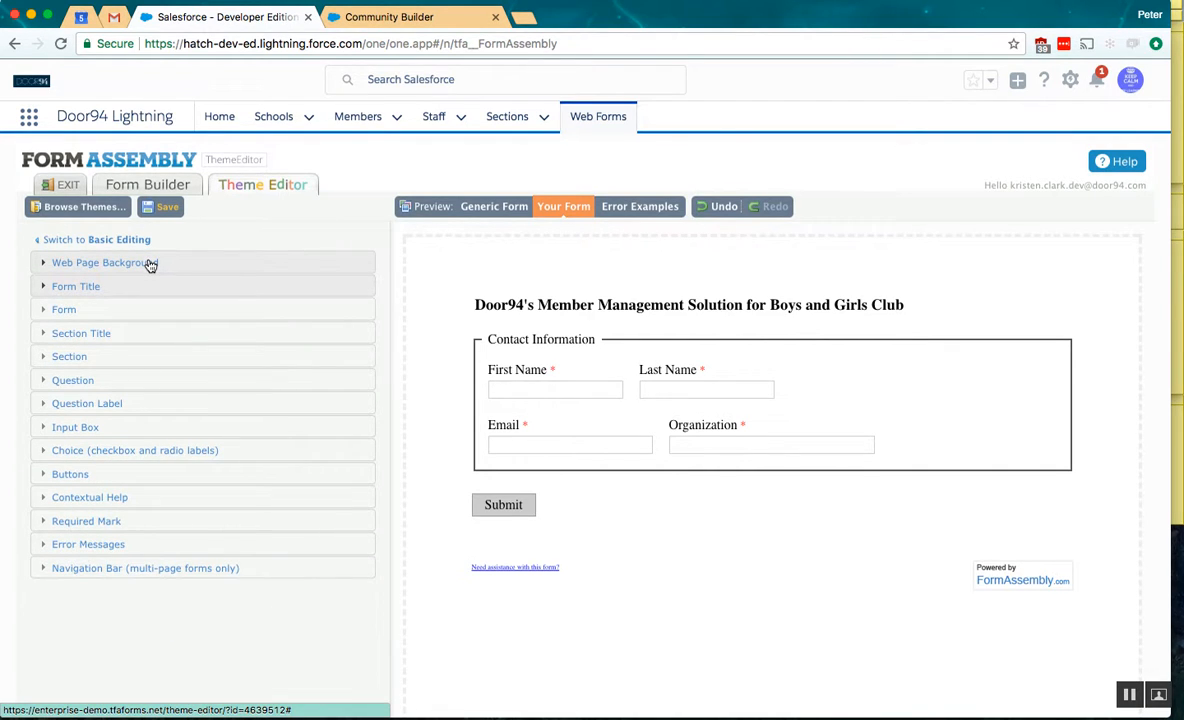
{"action": "left_click", "coordinate": [160, 364]}
{"action": "scroll", "coordinate": [190, 428], "scroll_direction": "down", "scroll_amount": 4}
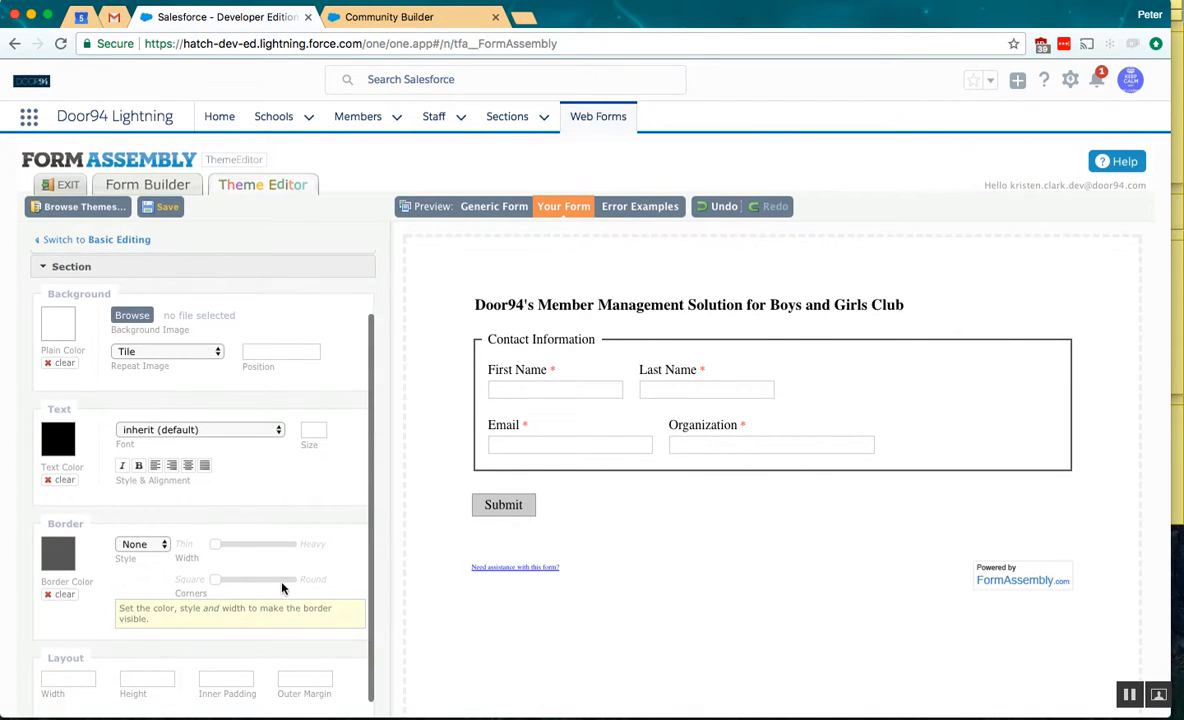
{"action": "left_click_drag", "start_coordinate": [220, 578], "coordinate": [265, 584]}
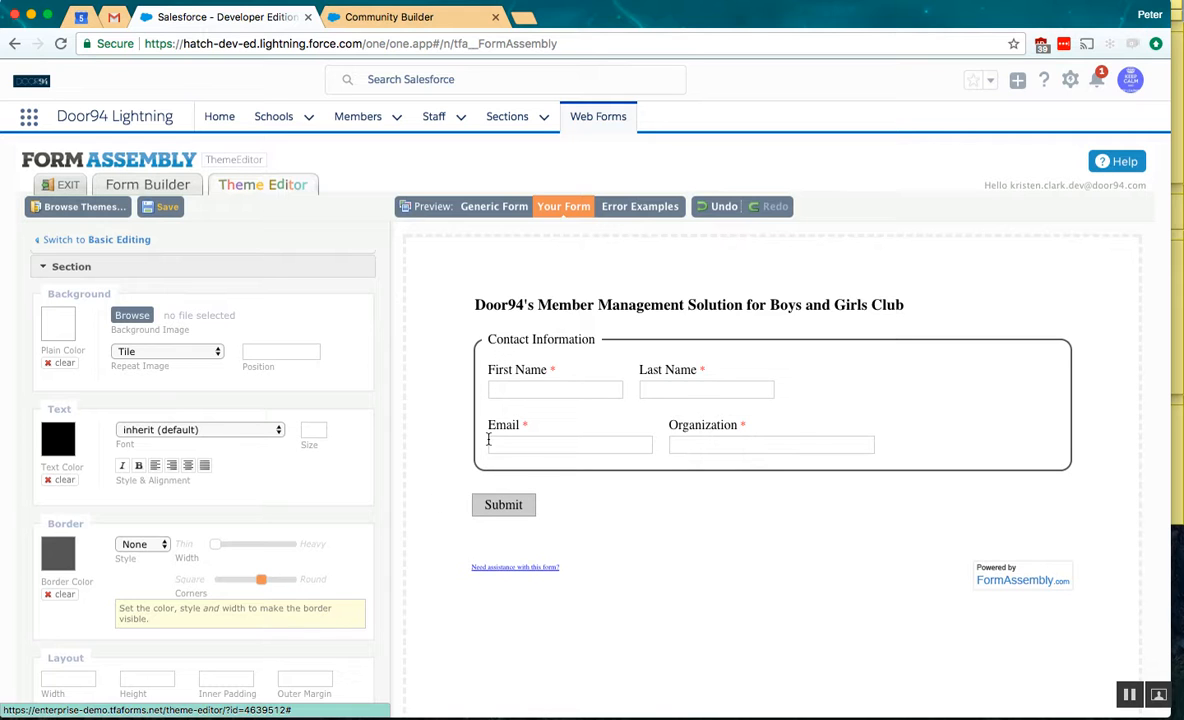
- Set the text font of the whole form to Georgia
{"action": "scroll", "coordinate": [219, 433], "scroll_direction": "up", "scroll_amount": 3}
{"action": "left_click", "coordinate": [122, 310]}
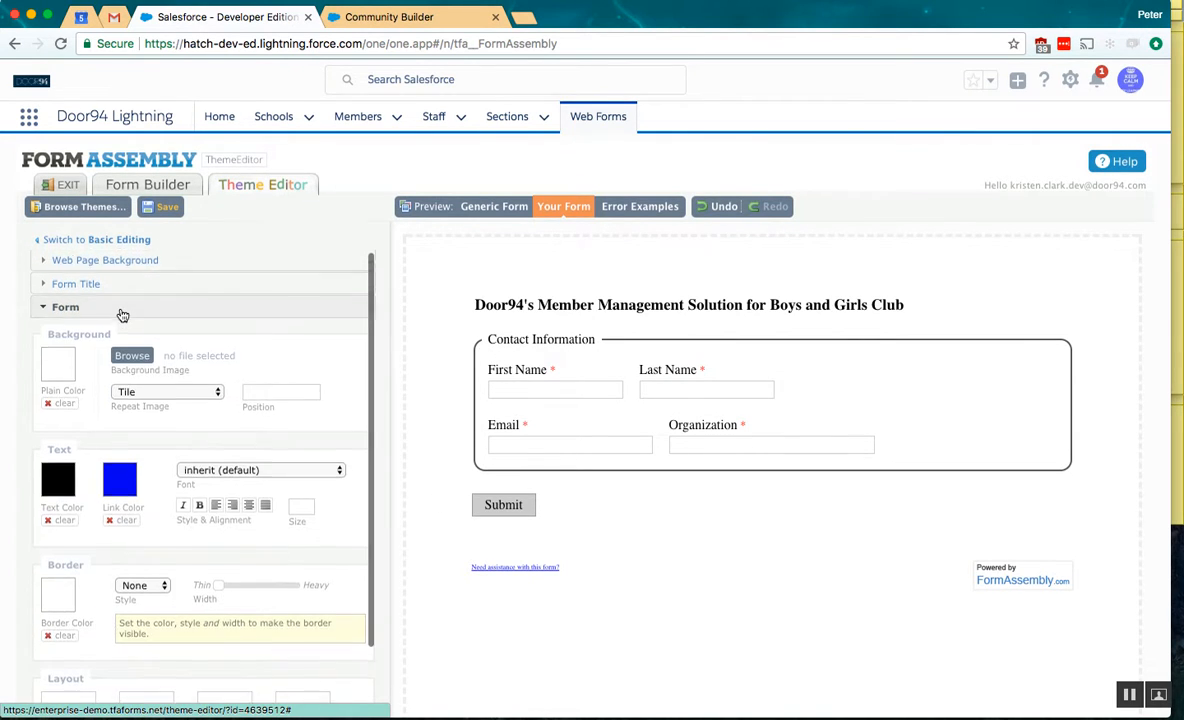
{"action": "scroll", "coordinate": [130, 312], "scroll_direction": "down", "scroll_amount": 2}
{"action": "left_click", "coordinate": [219, 430]}
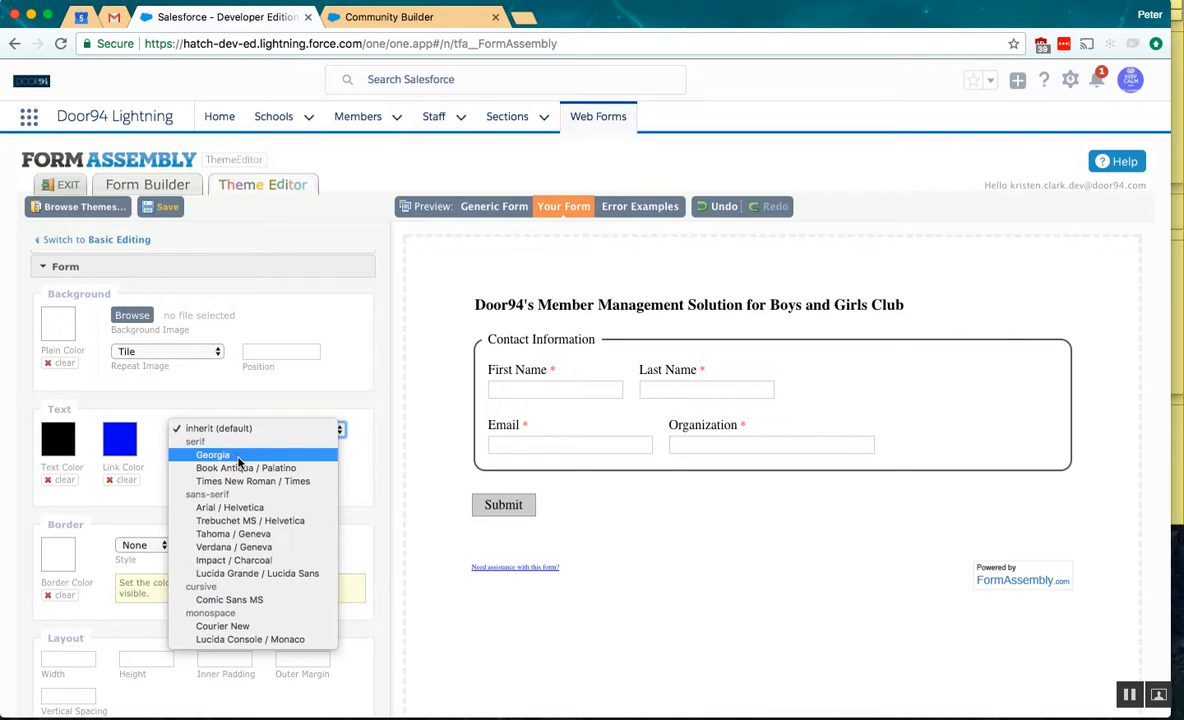
{"action": "left_click", "coordinate": [238, 456]}
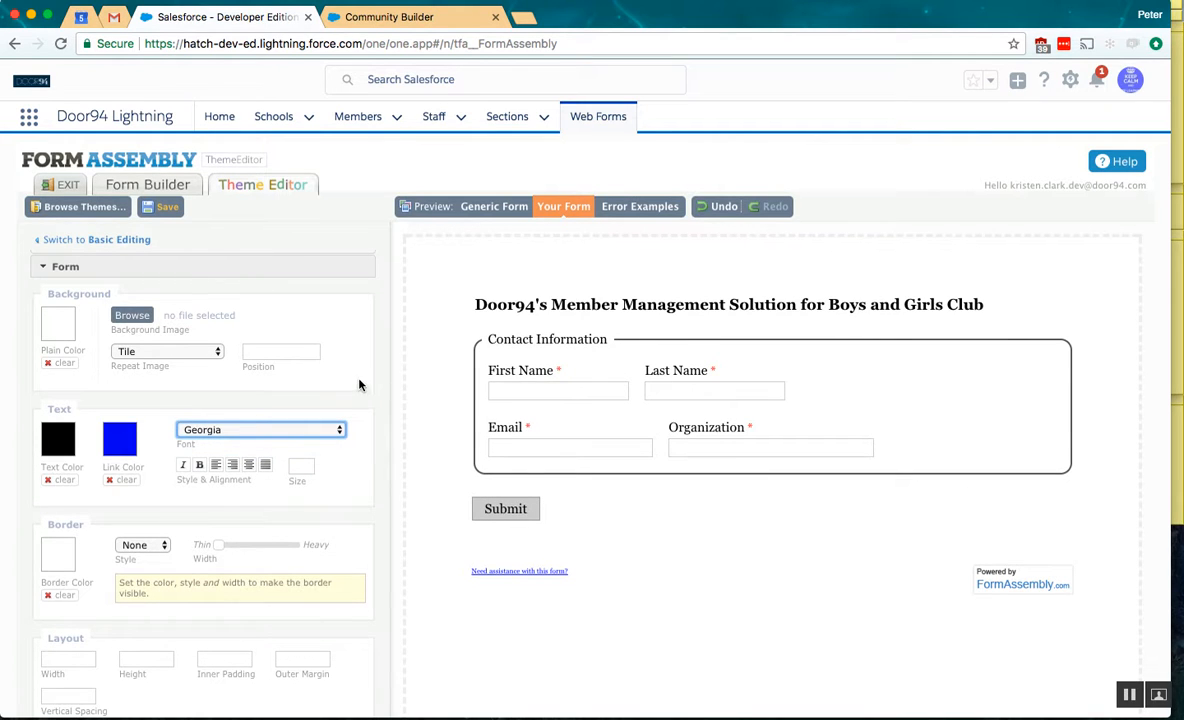
- Save the customized theme as BGCA, and save the form again back in the Form Builder
{"action": "left_click", "coordinate": [160, 206]}
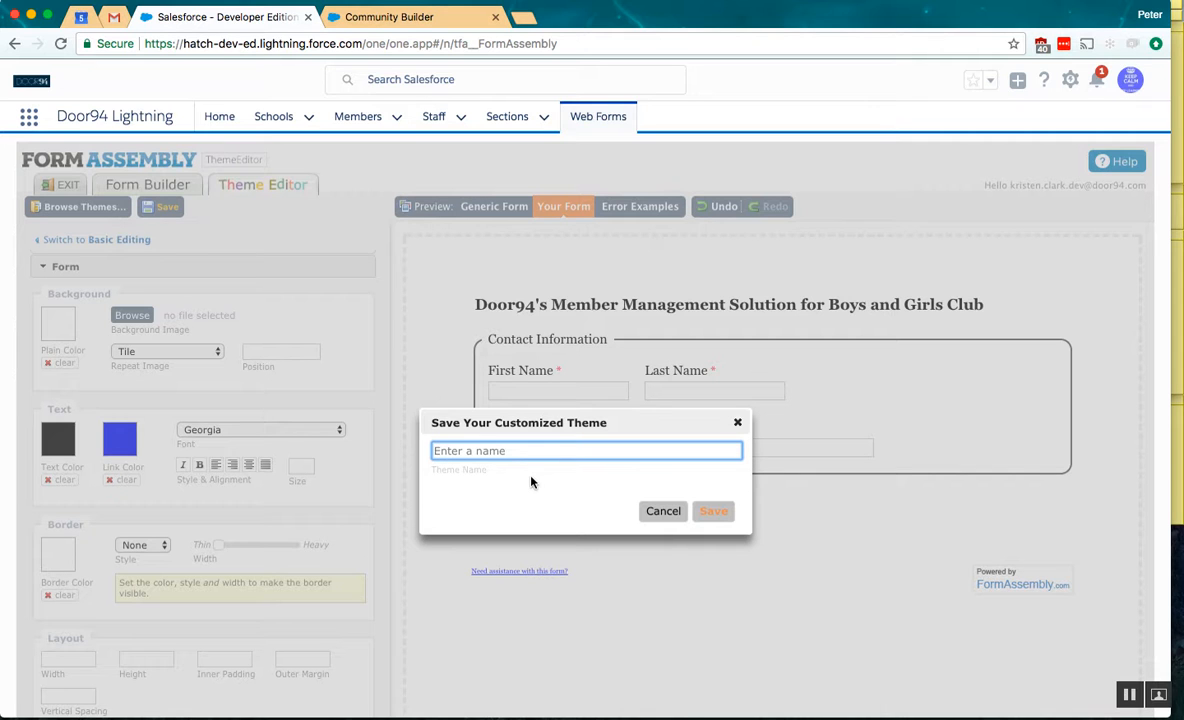
{"action": "type", "text": "BGCA"}
{"action": "left_click", "coordinate": [713, 513]}
{"action": "left_click", "coordinate": [716, 513]}
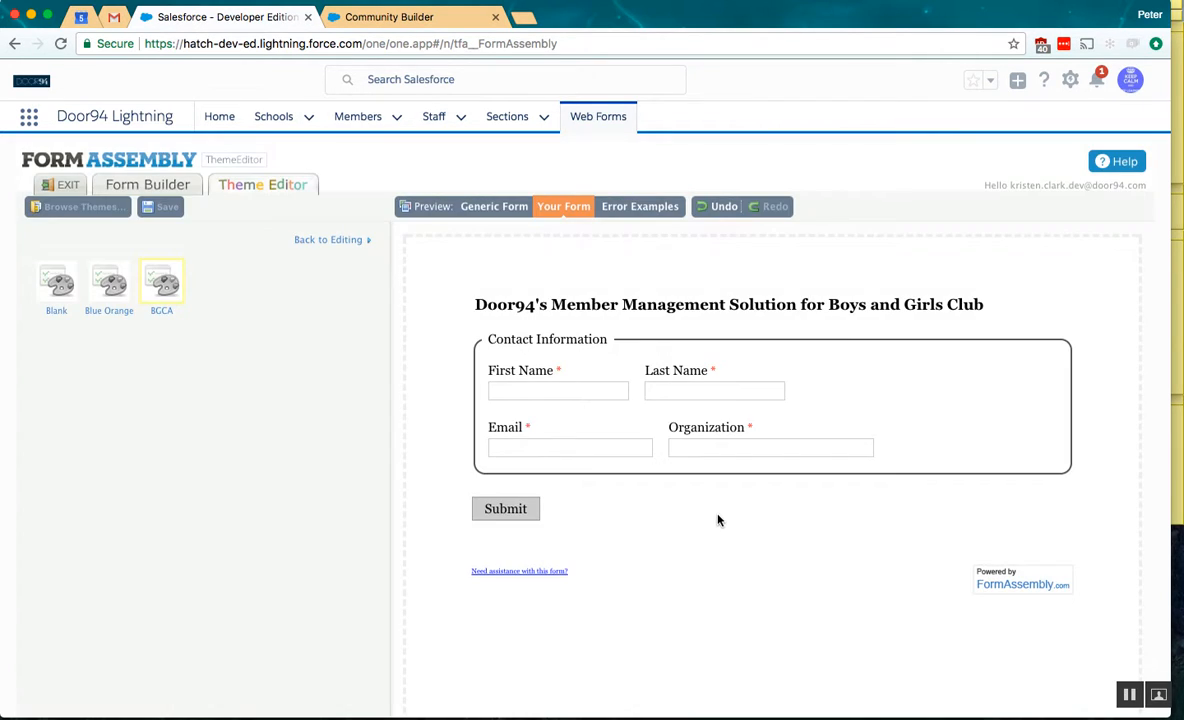
{"action": "left_click", "coordinate": [165, 188]}
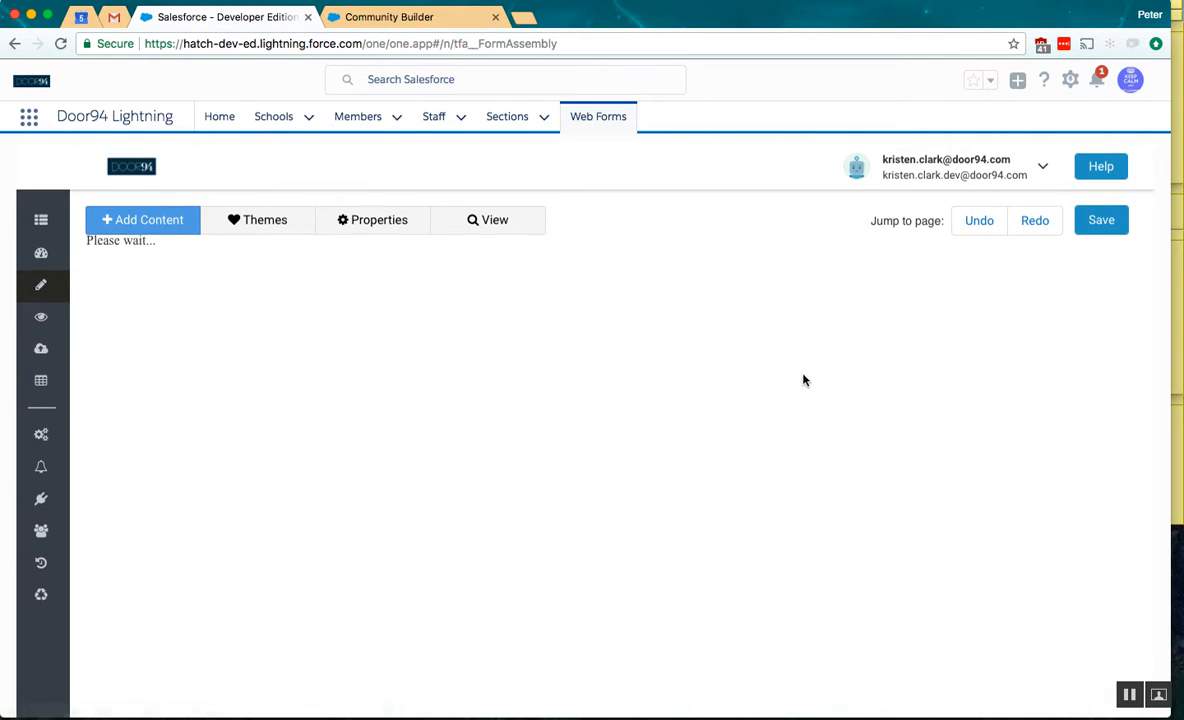
{"action": "left_click", "coordinate": [1100, 220]}
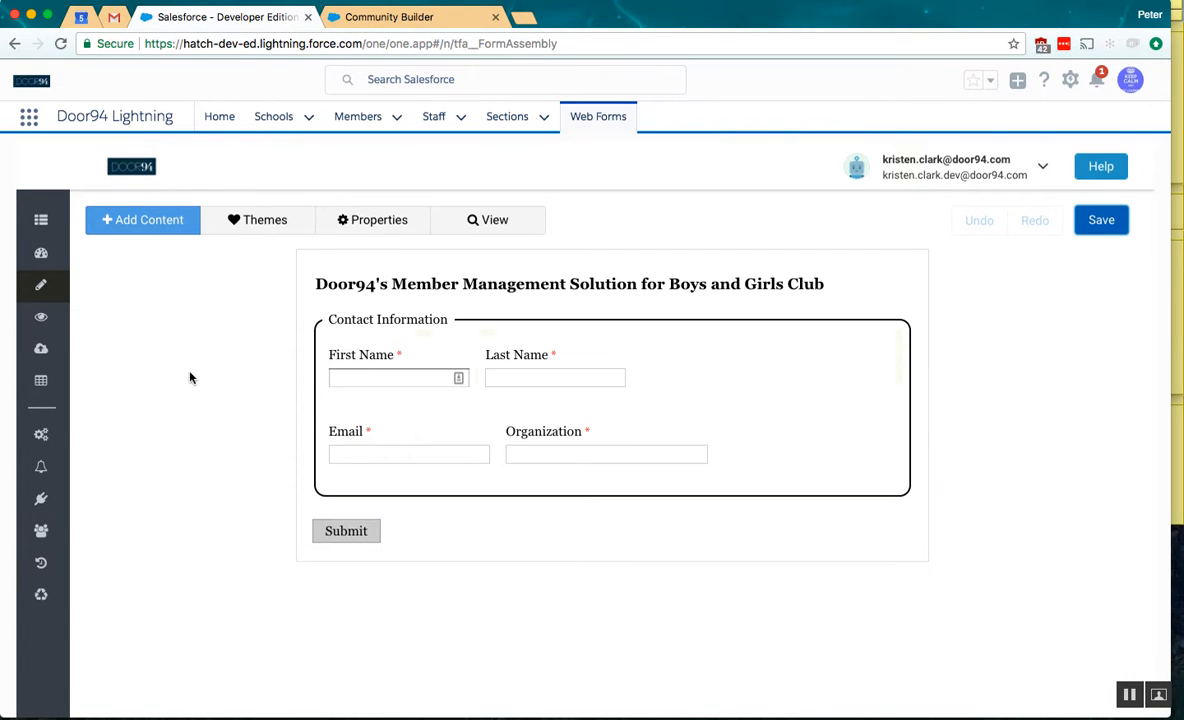
- In the form's processing options, allow responses only from Salesforce Community User
{"action": "left_click", "coordinate": [38, 436]}
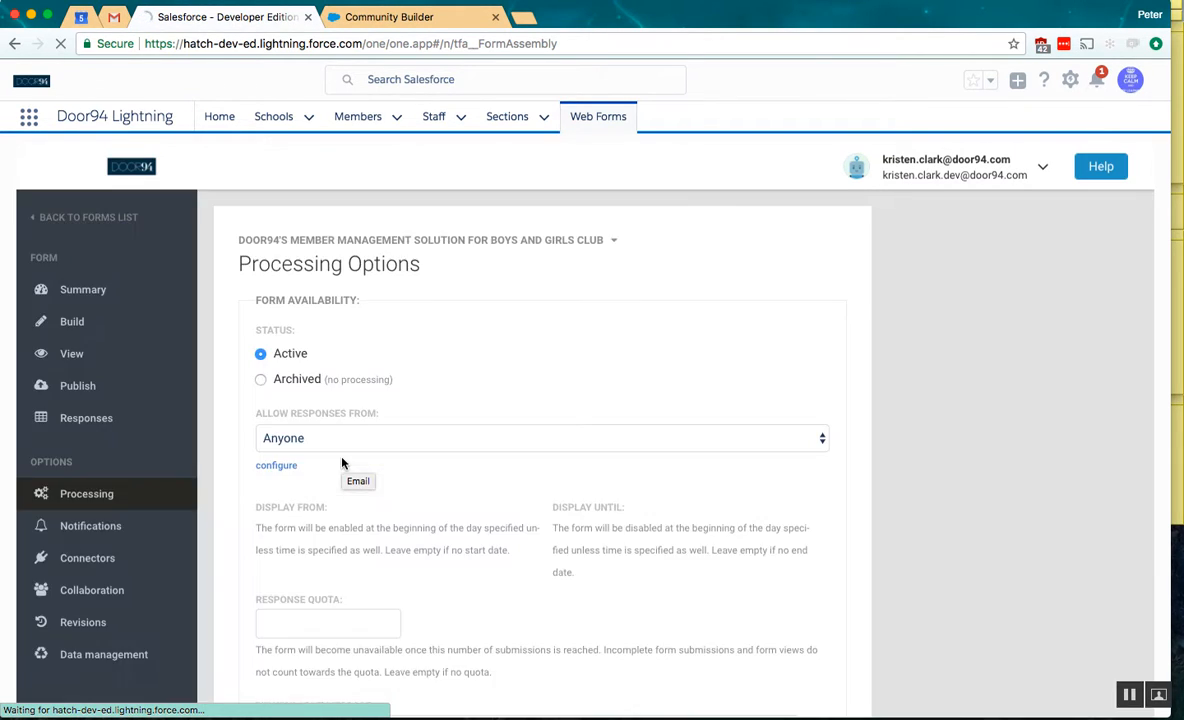
{"action": "left_click", "coordinate": [352, 443]}
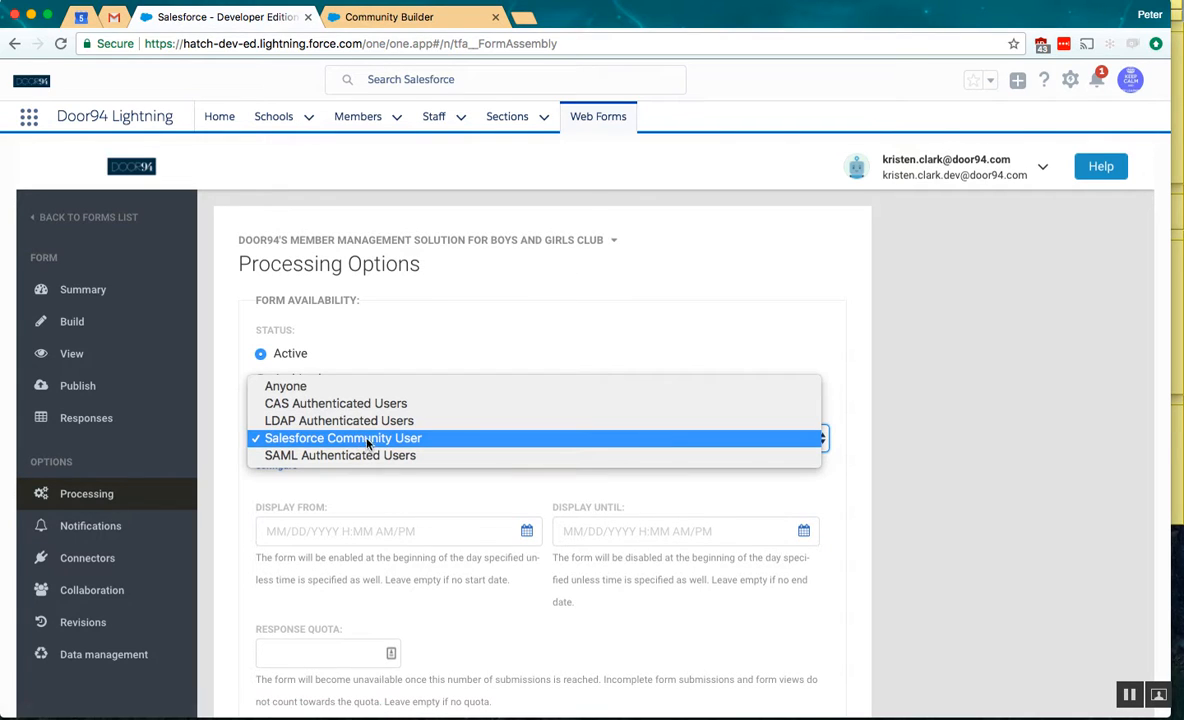
{"action": "left_click", "coordinate": [237, 442]}
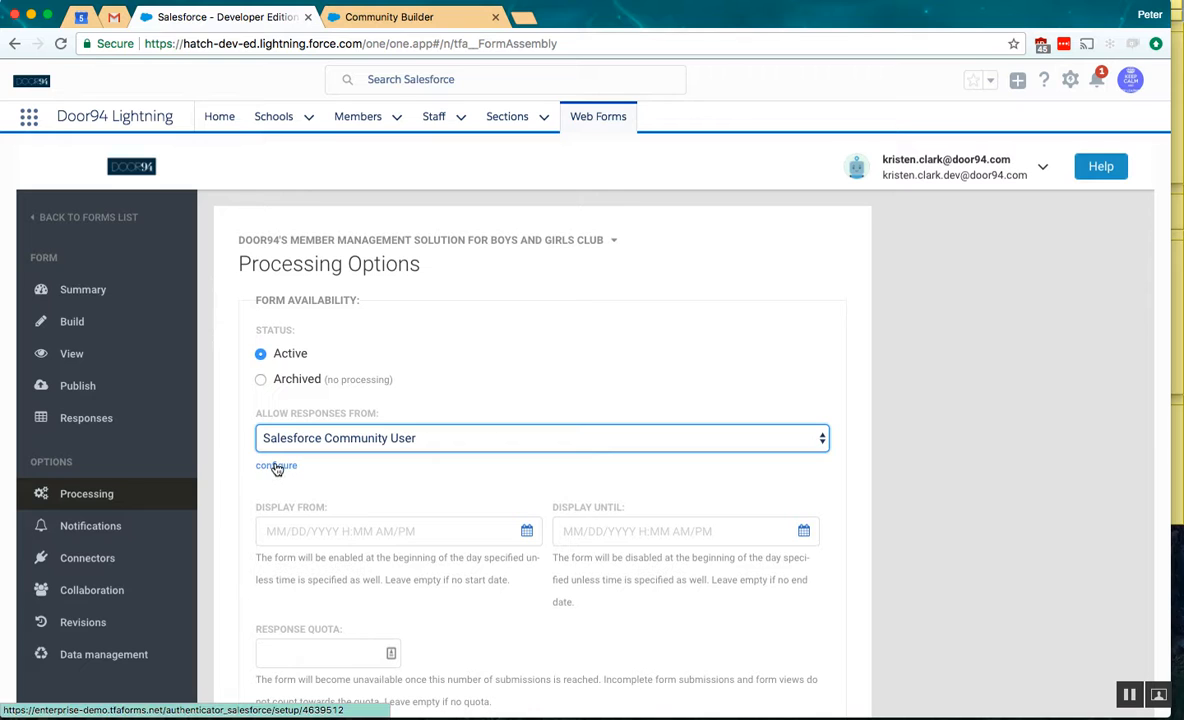
- Open the Salesforce Community Authentication configuration, check the portal address settings and select the form ID in the heading
{"action": "left_click", "coordinate": [276, 465]}
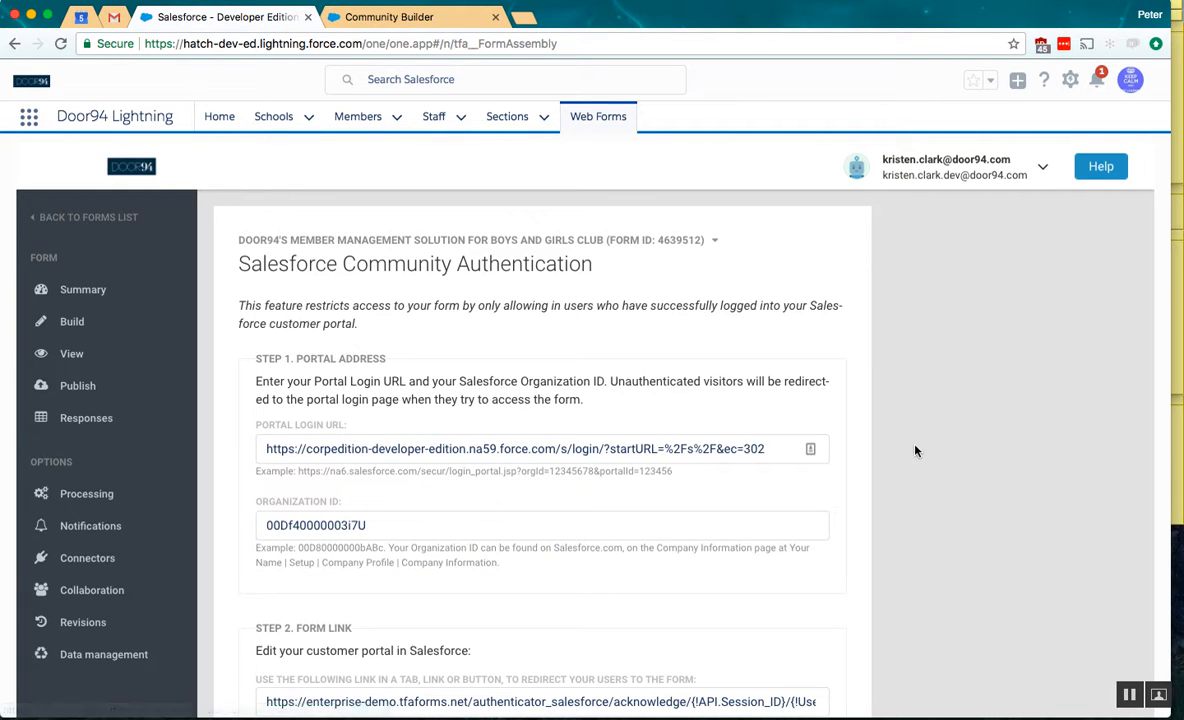
{"action": "scroll", "coordinate": [932, 457], "scroll_direction": "down", "scroll_amount": 1}
{"action": "scroll", "coordinate": [934, 458], "scroll_direction": "up", "scroll_amount": 1}
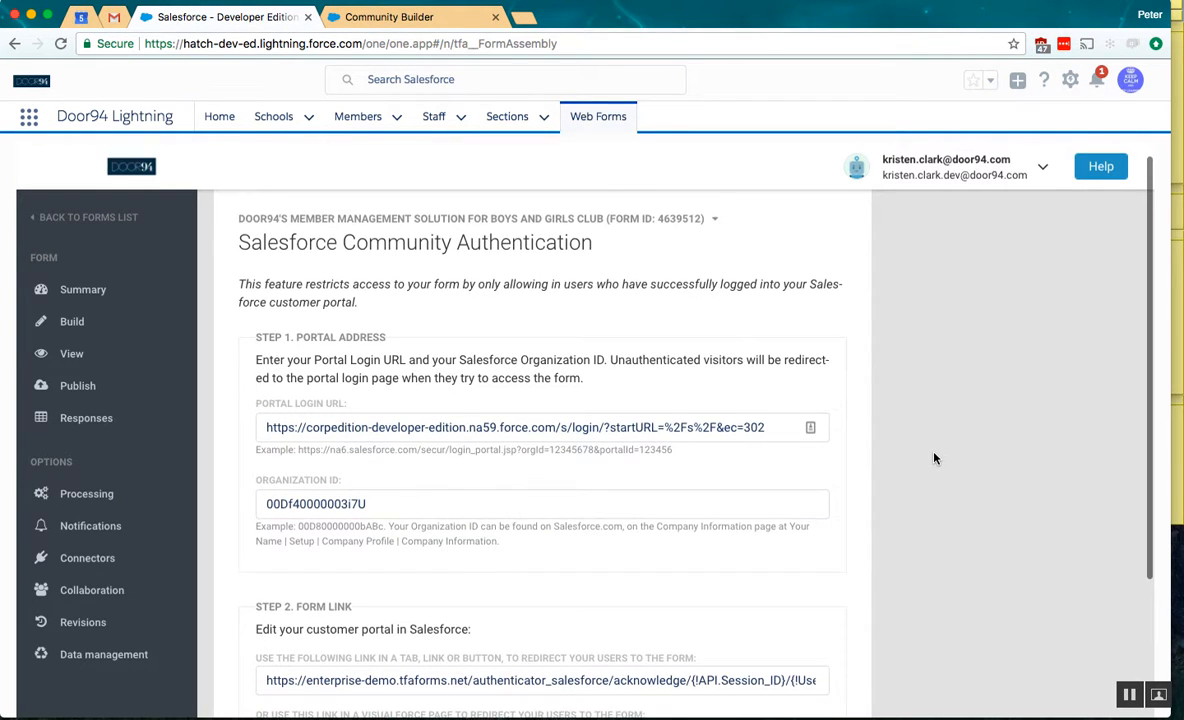
{"action": "double_click", "coordinate": [680, 222]}
{"action": "key", "text": "super+c"}
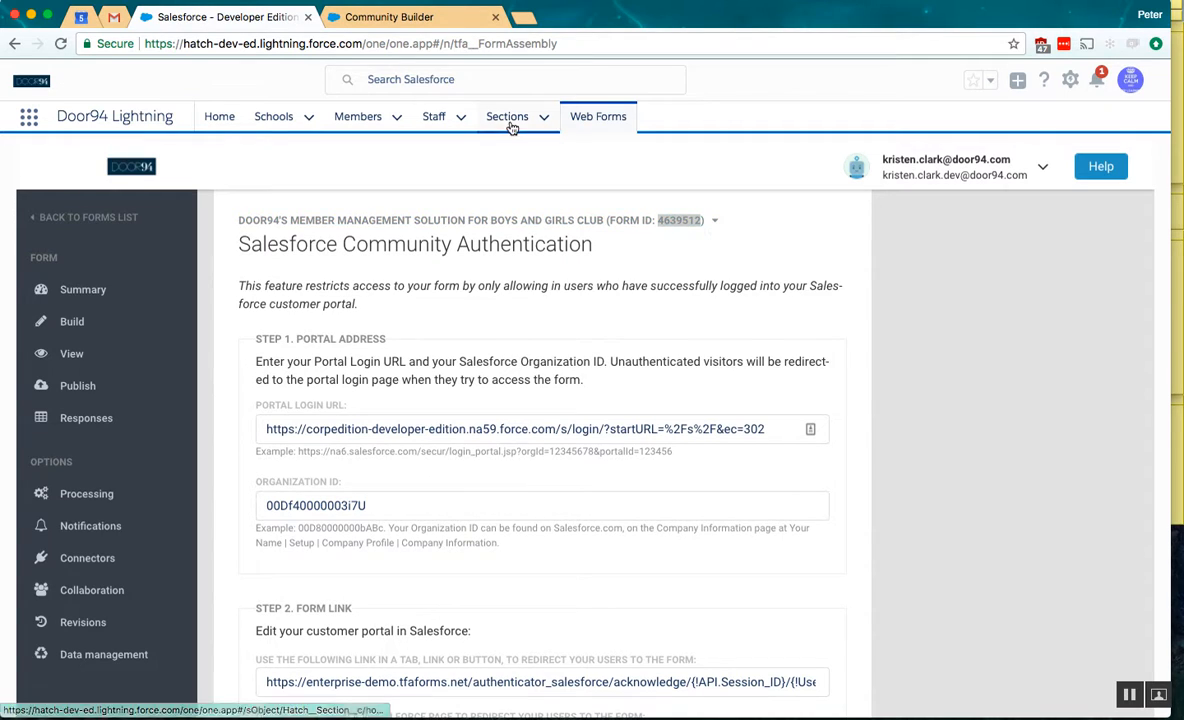
- In the Community Builder, place a FormAssembly Form component below the Featured tabs on the Home page and set its Form ID to 4639512
{"action": "left_click", "coordinate": [410, 20]}
{"action": "scroll", "coordinate": [500, 445], "scroll_direction": "down", "scroll_amount": 3}
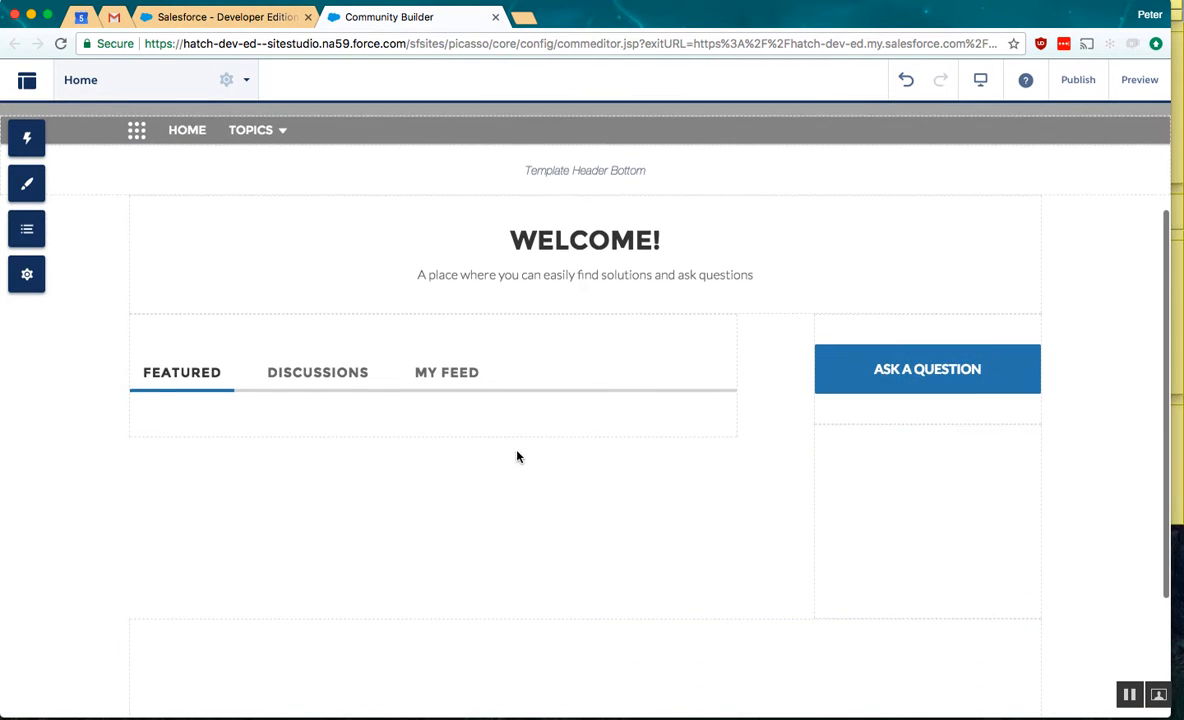
{"action": "left_click", "coordinate": [68, 149]}
{"action": "scroll", "coordinate": [110, 418], "scroll_direction": "down", "scroll_amount": 10}
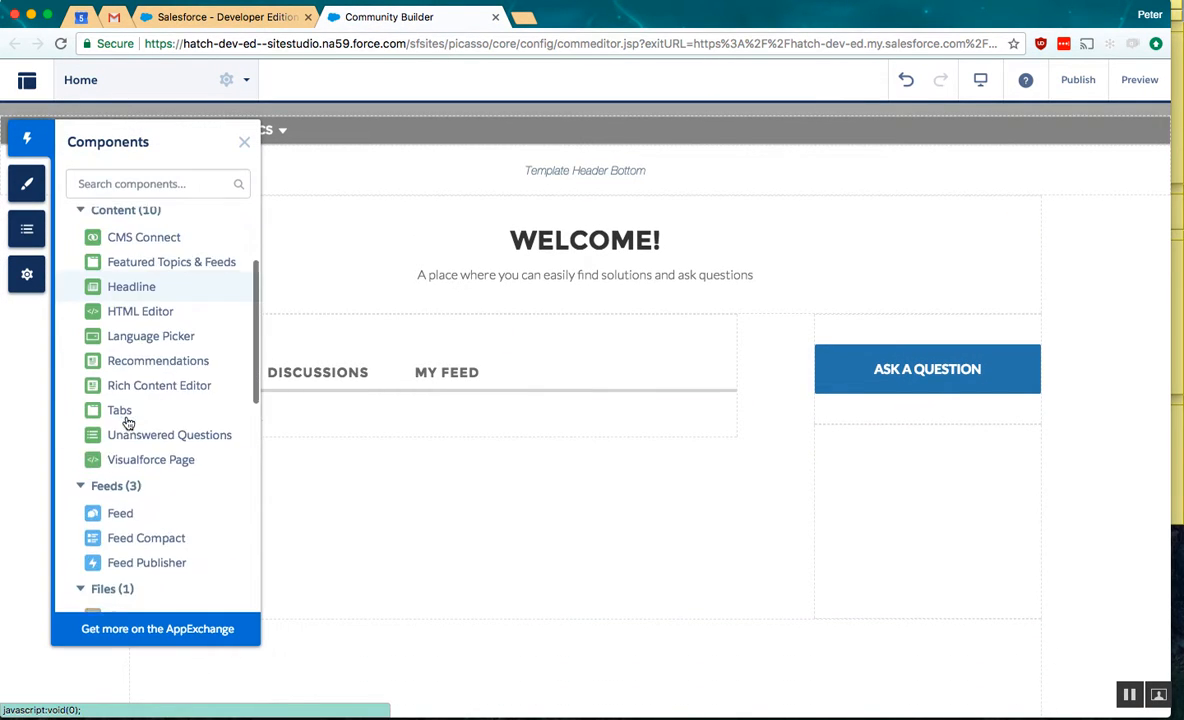
{"action": "scroll", "coordinate": [128, 423], "scroll_direction": "down", "scroll_amount": 2}
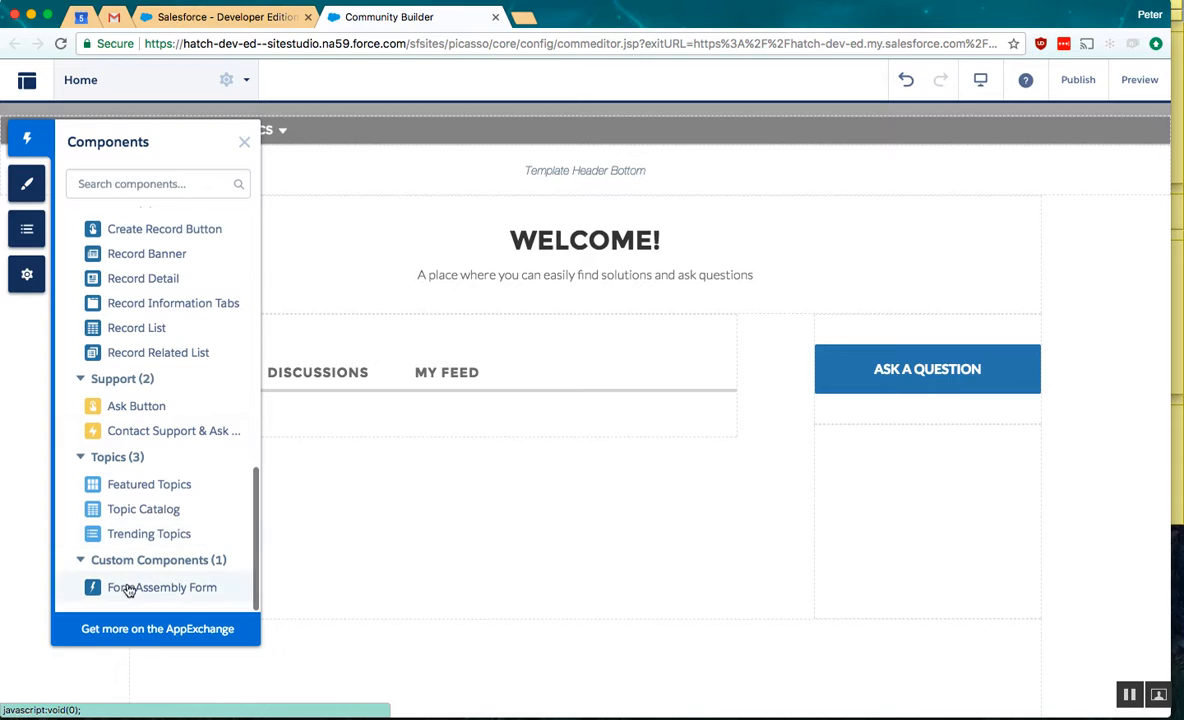
{"action": "left_click_drag", "start_coordinate": [127, 587], "coordinate": [425, 418]}
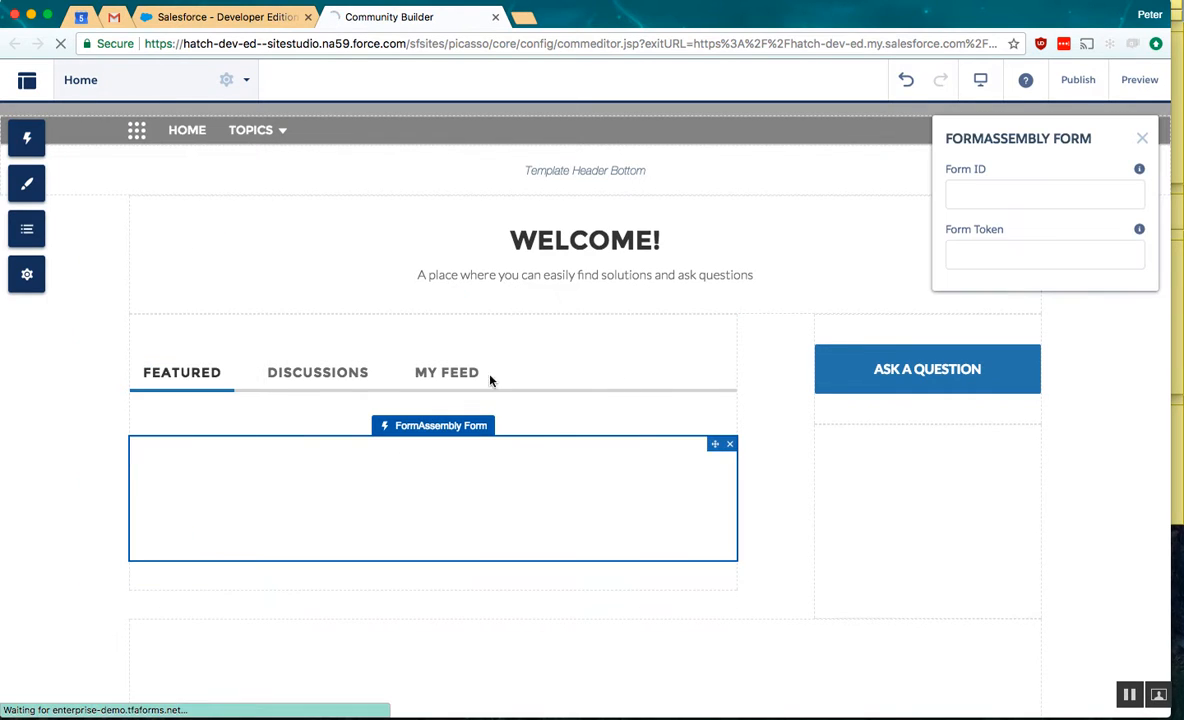
{"action": "left_click", "coordinate": [1018, 197]}
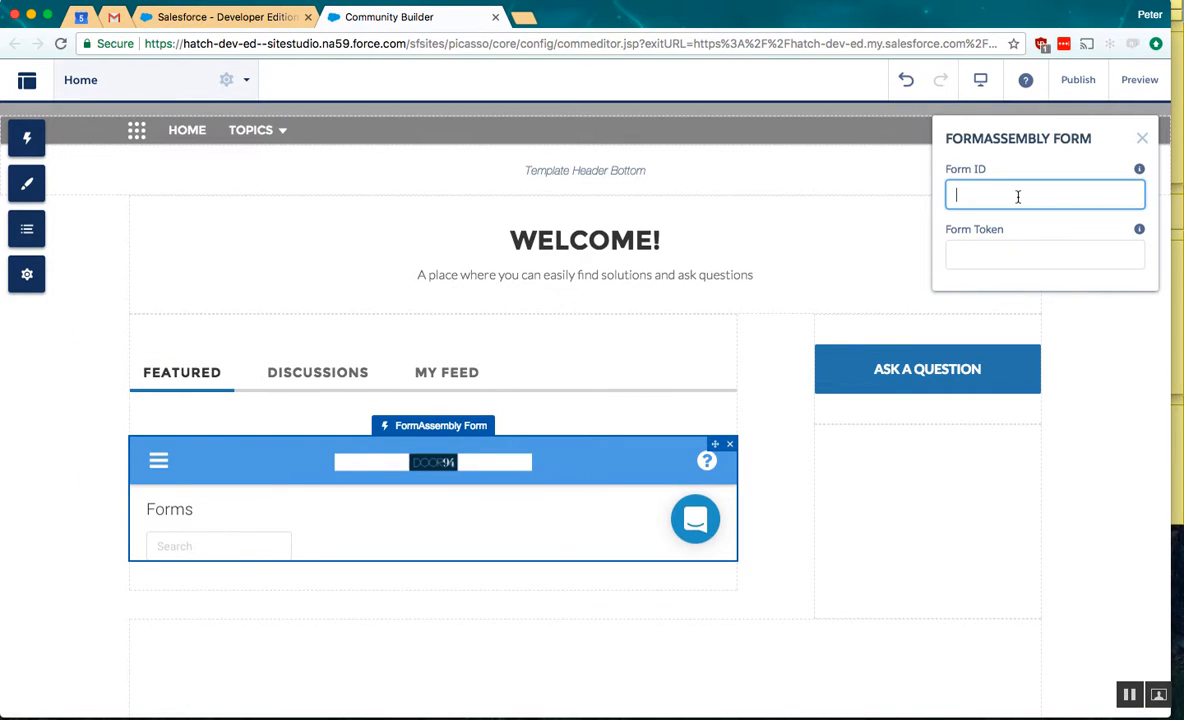
{"action": "key", "text": "super+v"}
- Copy the form token from the form link in the Salesforce Community Authentication settings and paste it into the component's Form Token field
{"action": "left_click", "coordinate": [228, 17]}
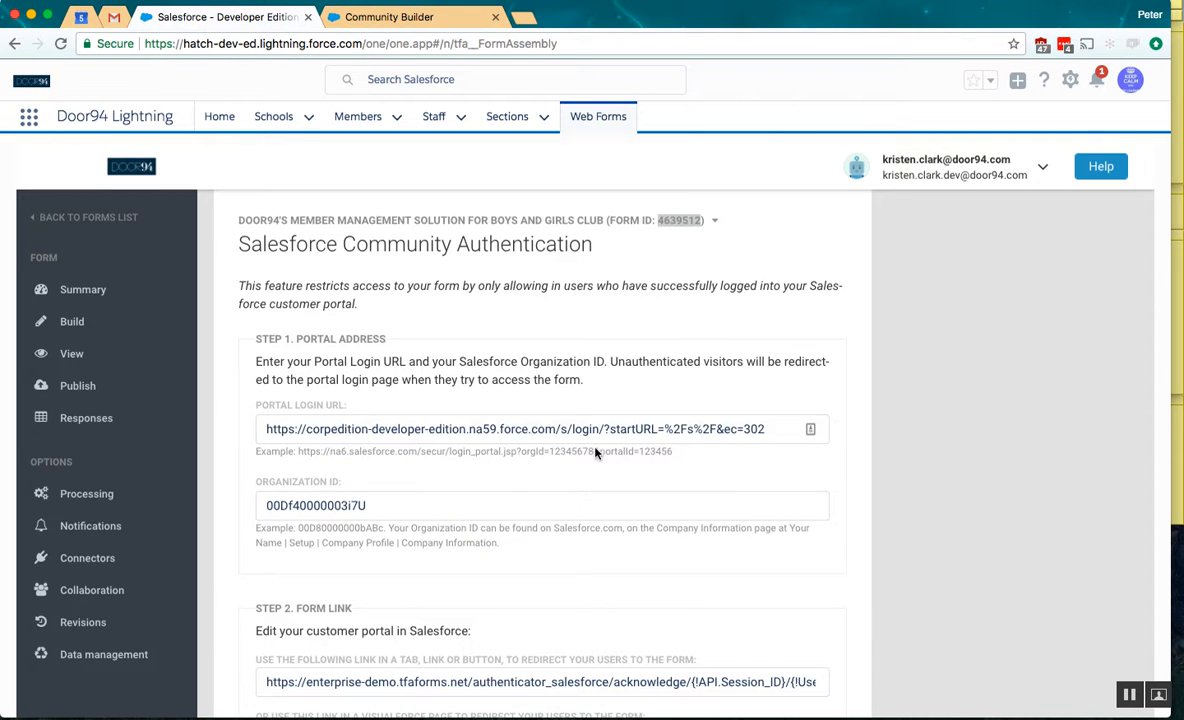
{"action": "scroll", "coordinate": [615, 470], "scroll_direction": "down", "scroll_amount": 2}
{"action": "scroll", "coordinate": [621, 474], "scroll_direction": "down", "scroll_amount": 1}
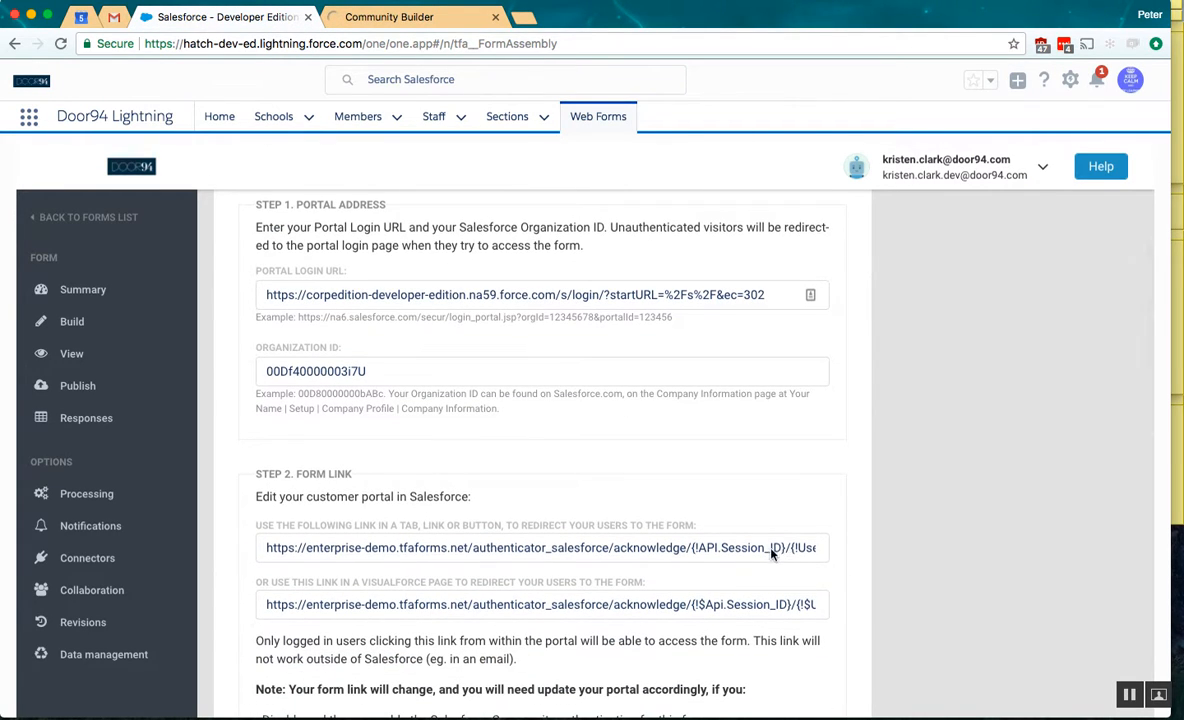
{"action": "scroll", "coordinate": [766, 551], "scroll_direction": "right", "scroll_amount": 4}
{"action": "scroll", "coordinate": [766, 551], "scroll_direction": "right", "scroll_amount": 3}
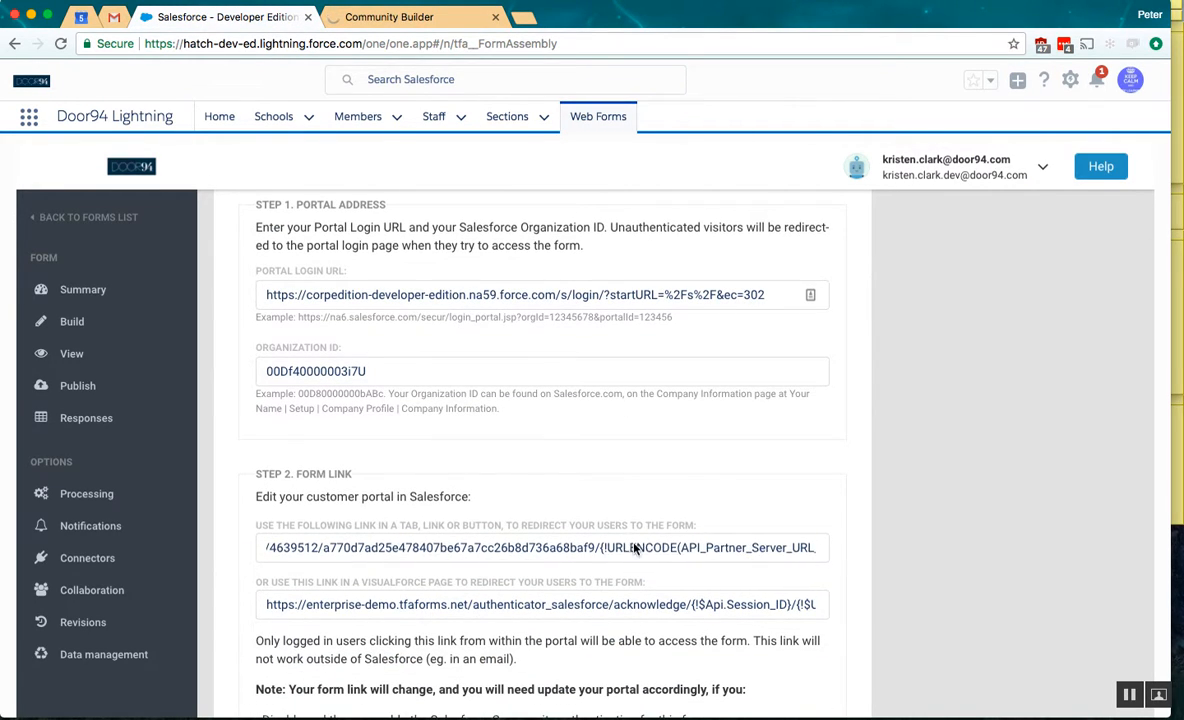
{"action": "double_click", "coordinate": [510, 549]}
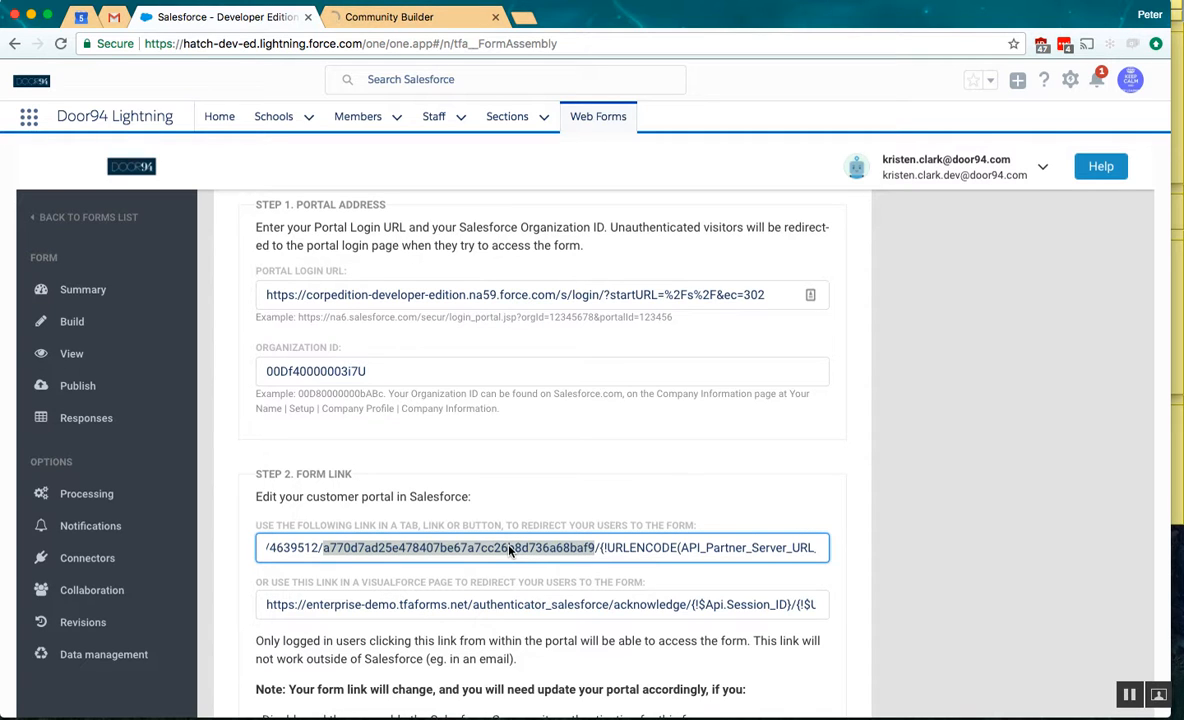
{"action": "left_click", "coordinate": [366, 18]}
{"action": "left_click", "coordinate": [1026, 257]}
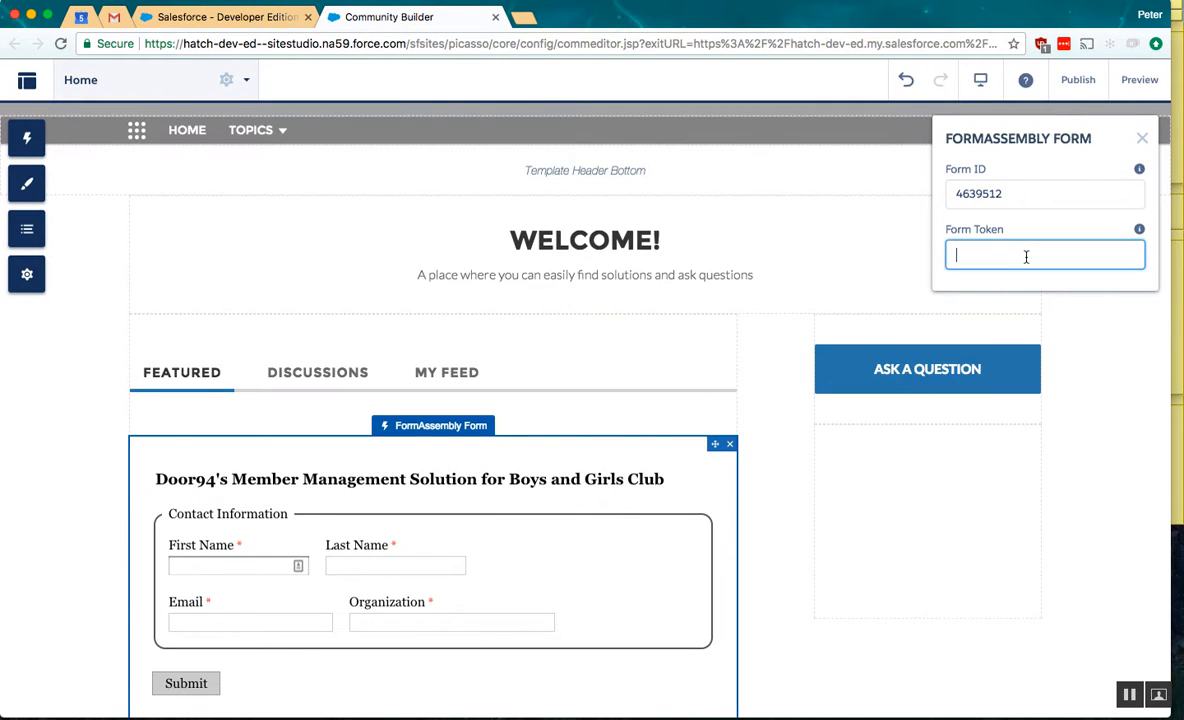
{"action": "key", "text": "super+v"}
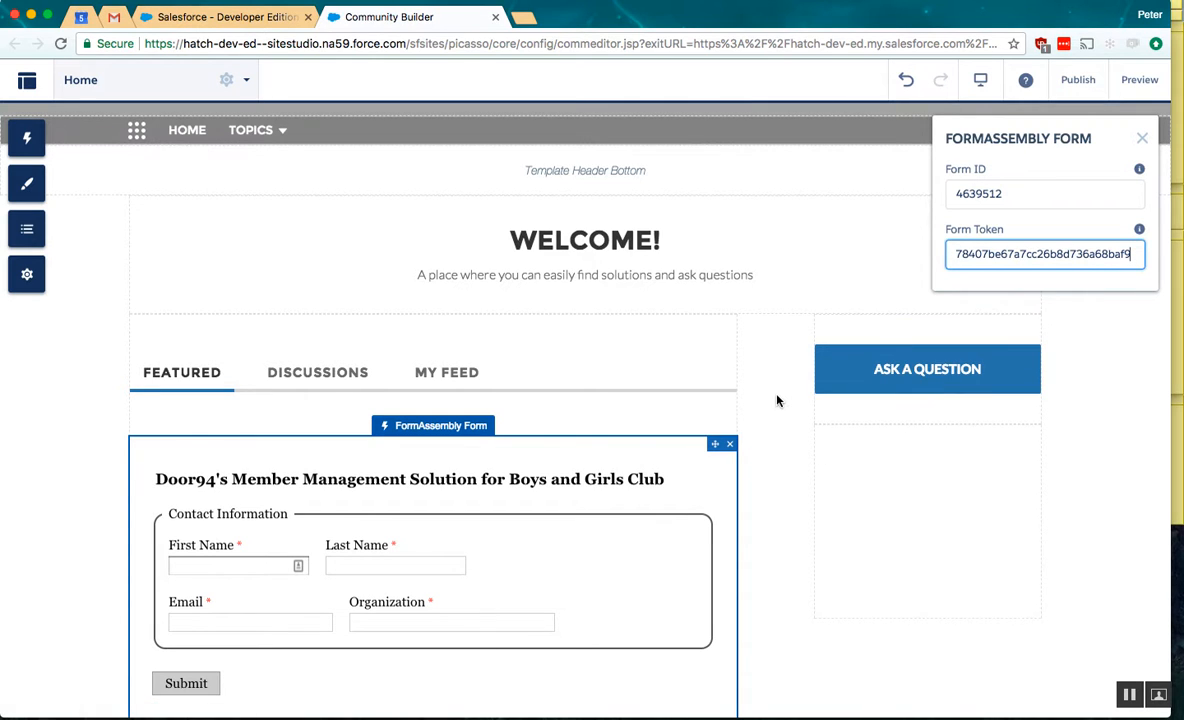
- Publish the recent changes to the community and acknowledge the publishing notice
{"action": "left_click", "coordinate": [1072, 80]}
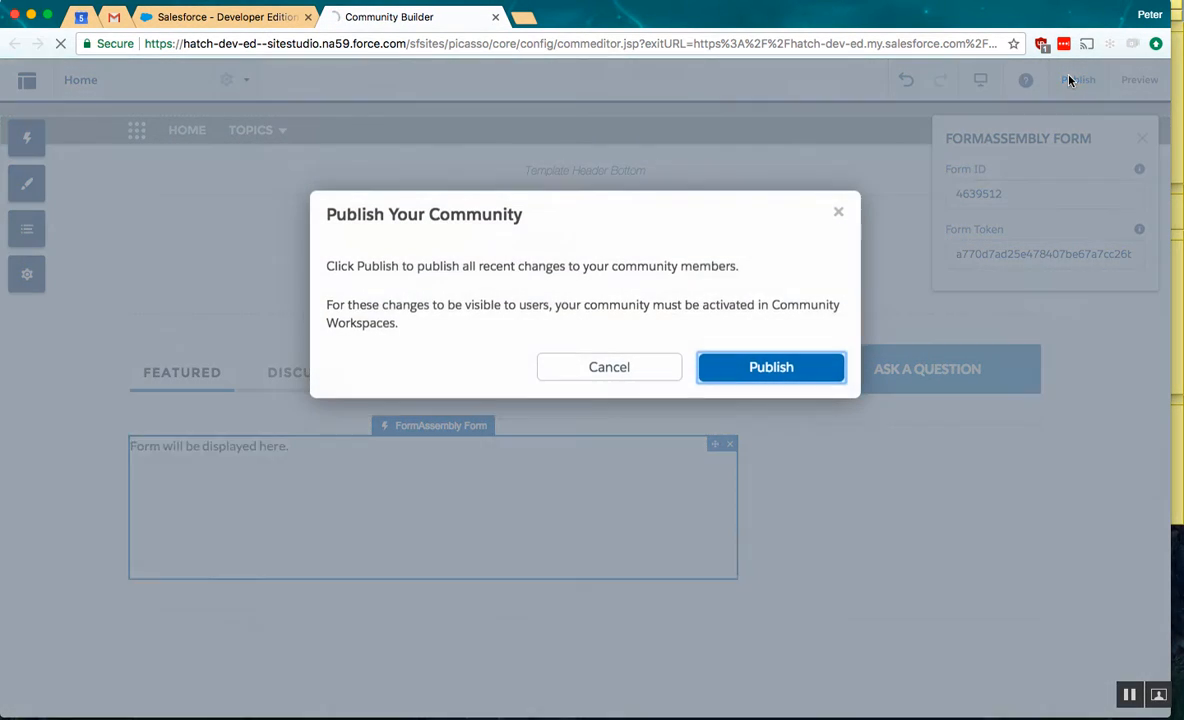
{"action": "left_click", "coordinate": [788, 369]}
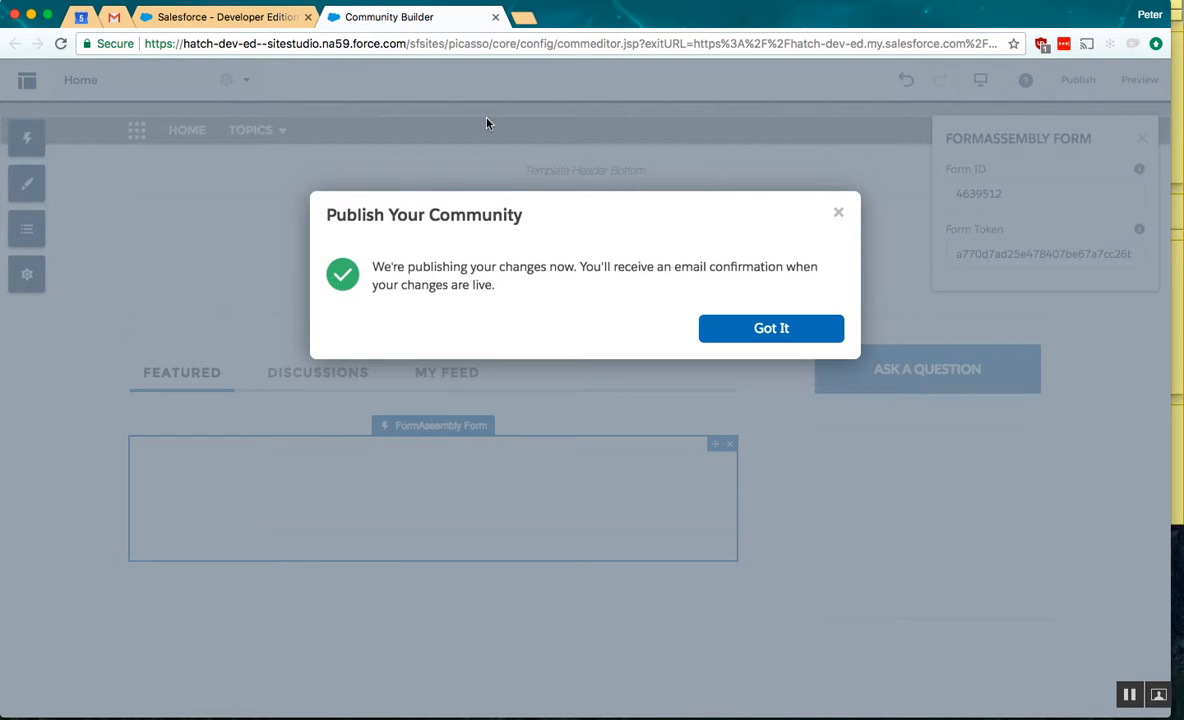
{"action": "left_click", "coordinate": [740, 330]}
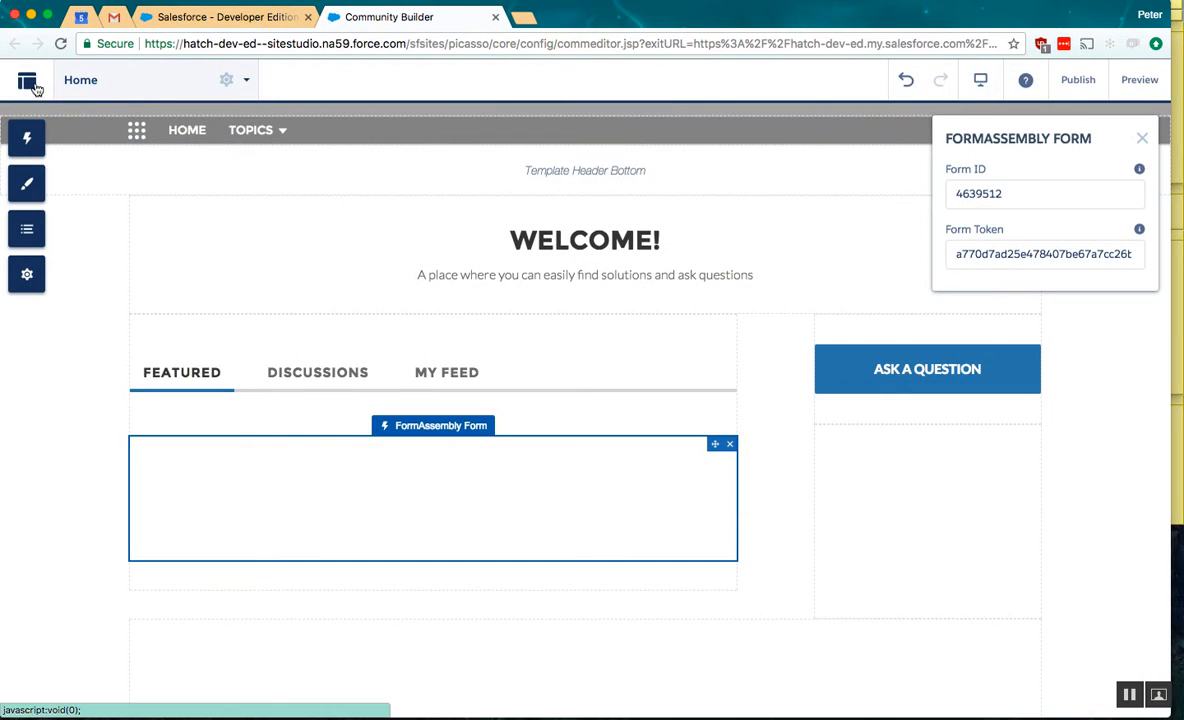
- Open the live community site and bring the embedded form on its Home page into view
{"action": "left_click", "coordinate": [34, 86]}
{"action": "left_click", "coordinate": [45, 130]}
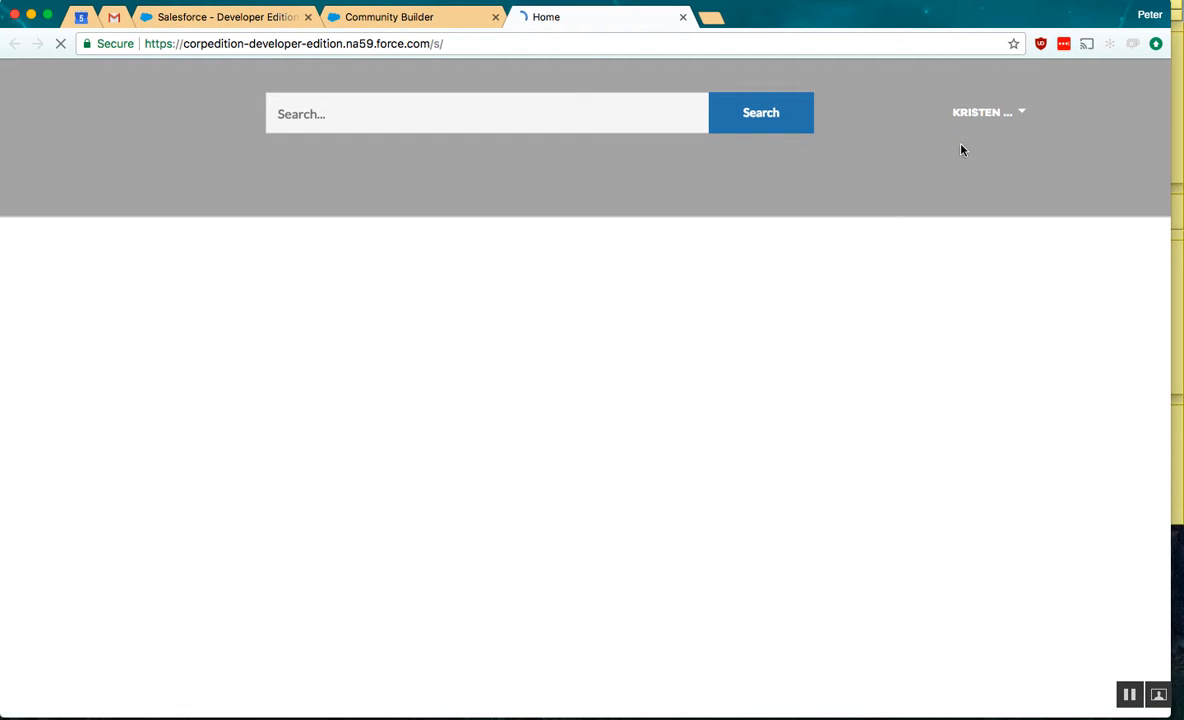
{"action": "scroll", "coordinate": [776, 419], "scroll_direction": "down", "scroll_amount": 1}
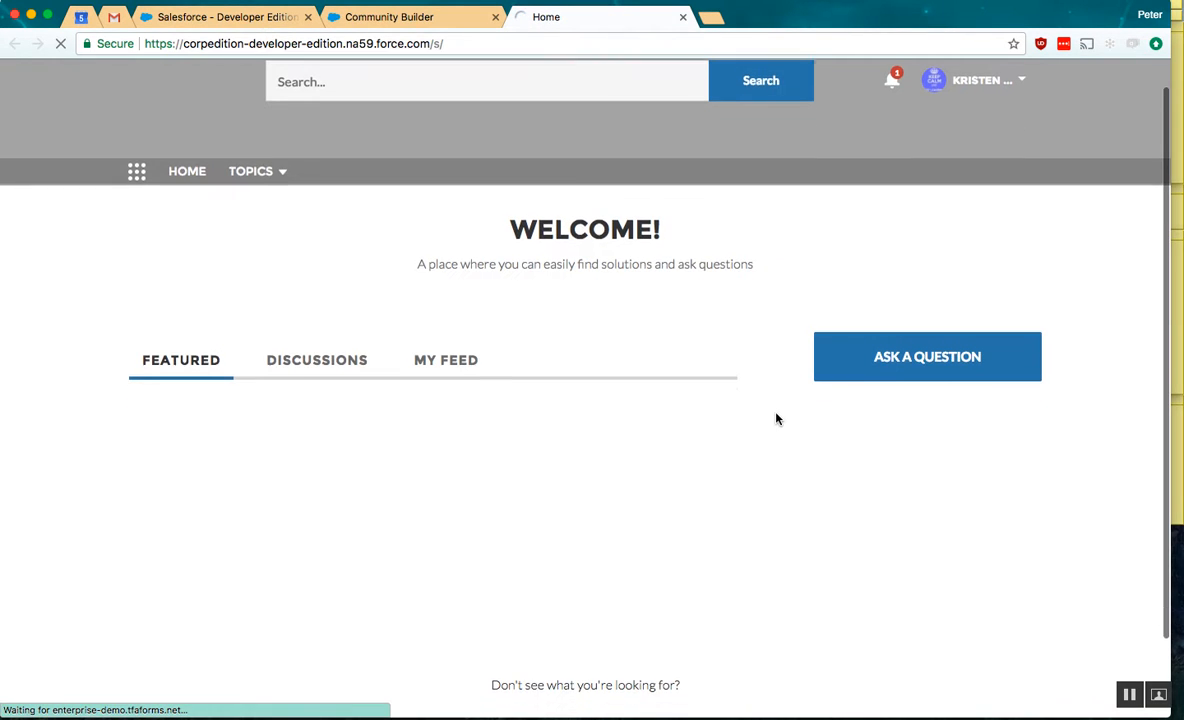
{"action": "scroll", "coordinate": [774, 423], "scroll_direction": "down", "scroll_amount": 3}
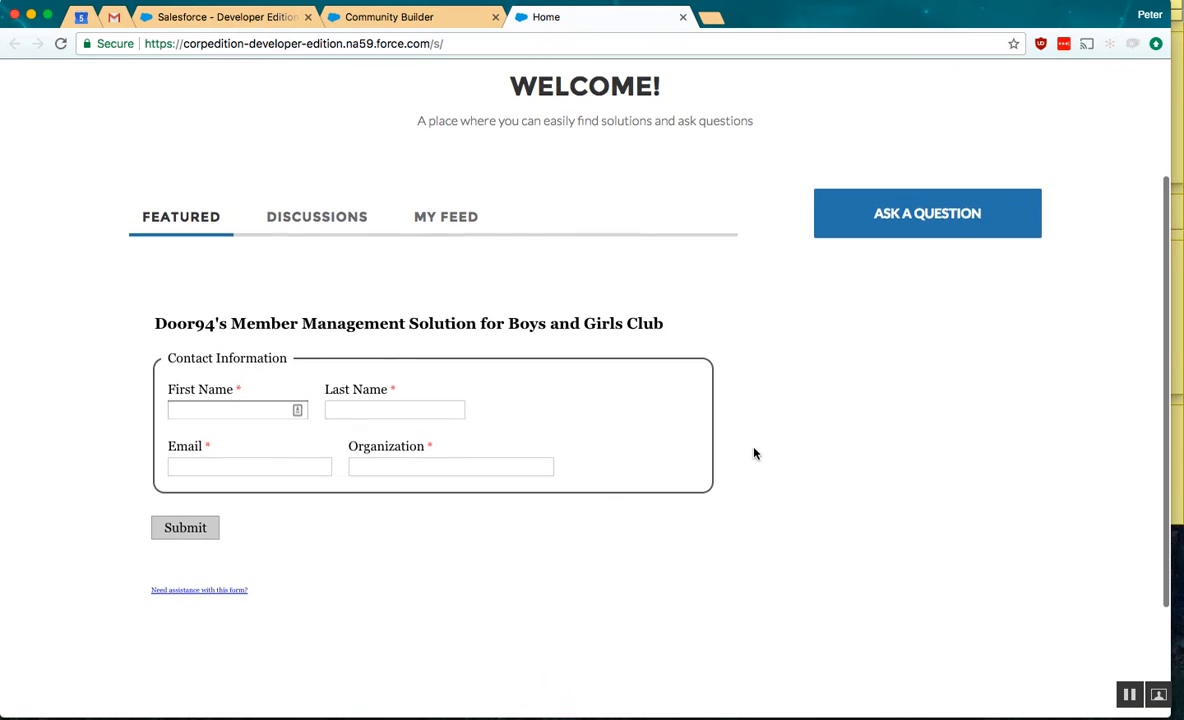
{"action": "scroll", "coordinate": [500, 426], "scroll_direction": "down", "scroll_amount": 1}
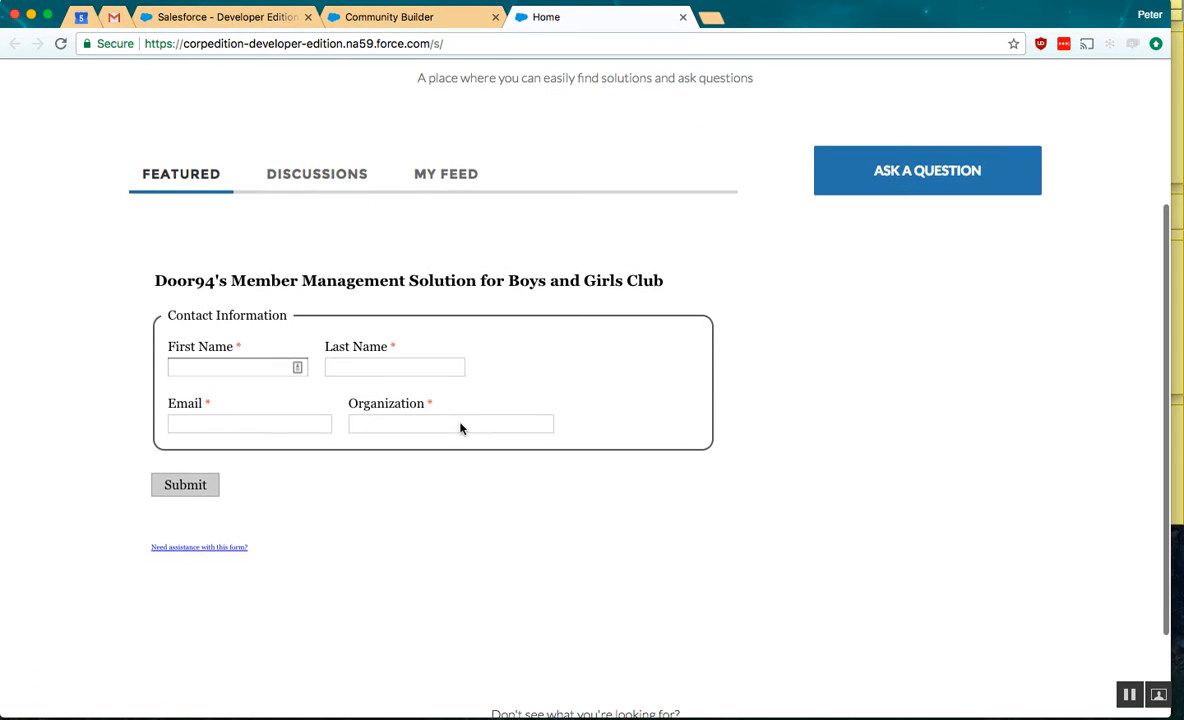
- Fill in the embedded form's first name, last name and email, leaving Organization empty
{"action": "left_click", "coordinate": [217, 370]}
{"action": "key", "text": "Tab"}
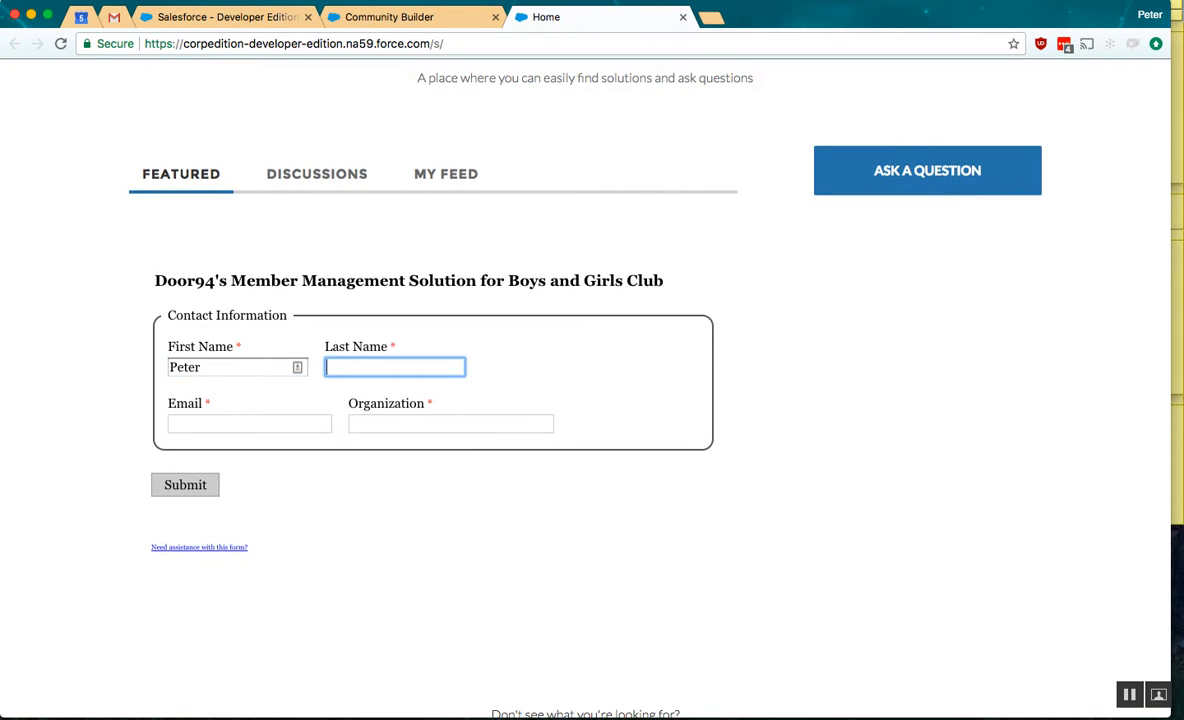
{"action": "key", "text": "Tab"}
{"action": "type", "text": "peter@"}
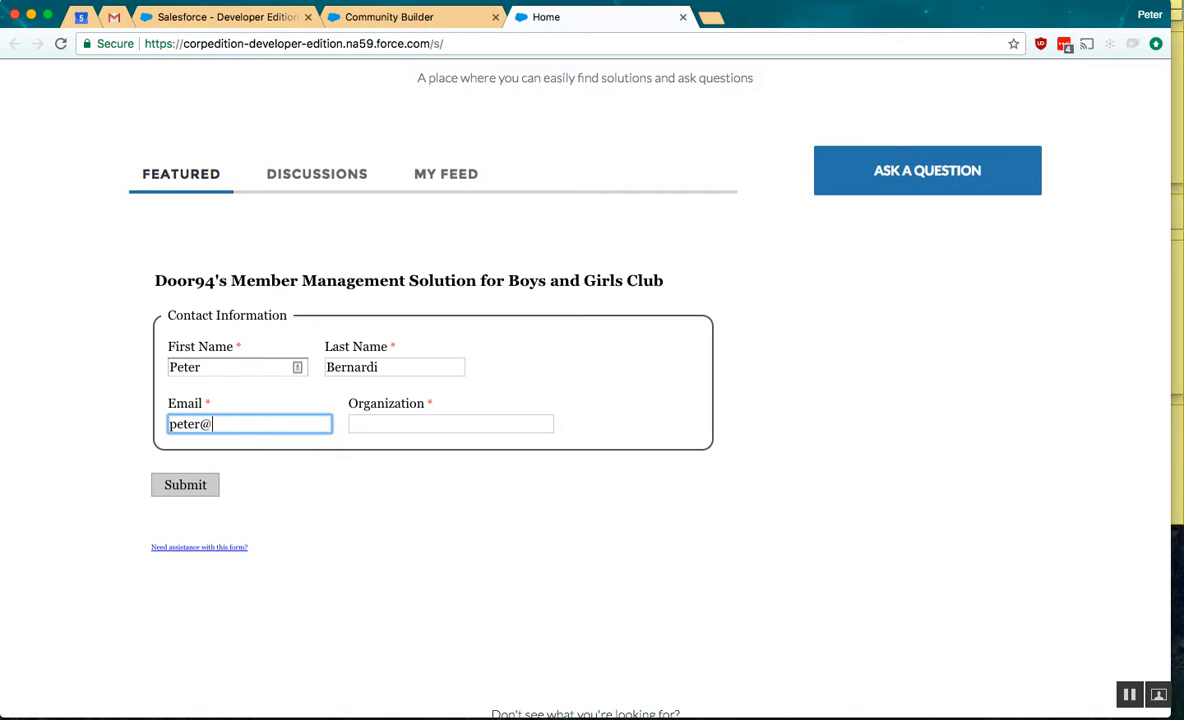
{"action": "type", "text": "test.com"}
{"action": "left_click", "coordinate": [570, 397]}
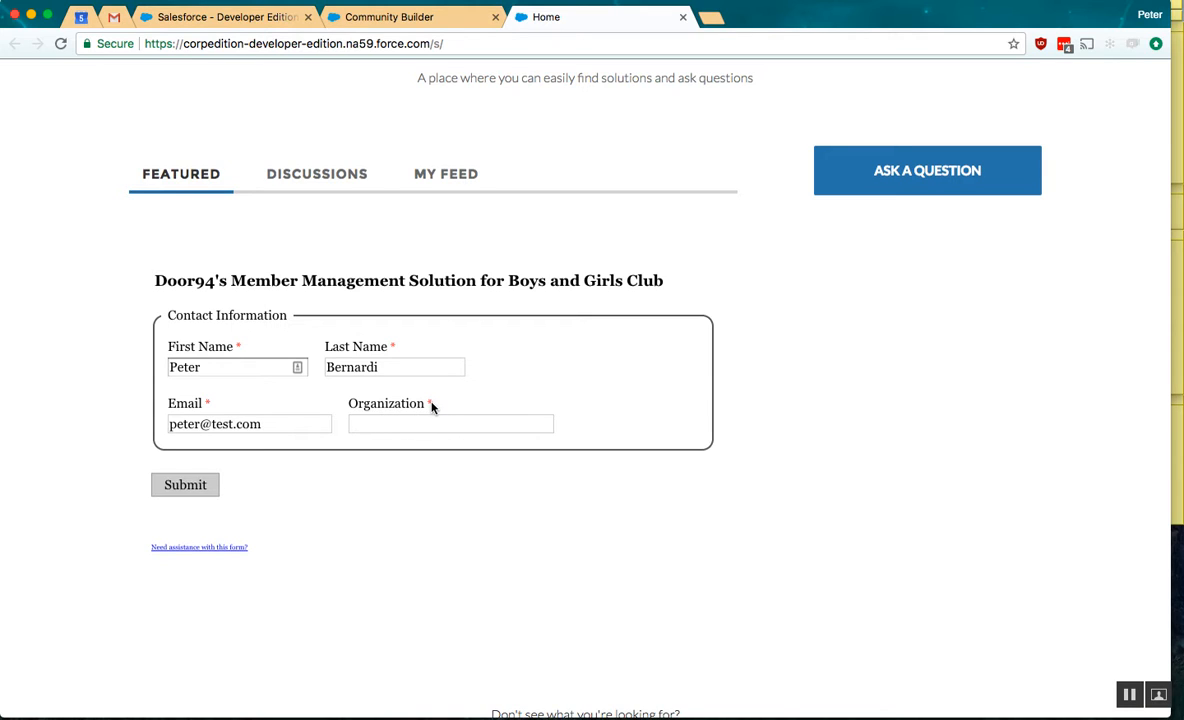
- Try to submit the form with the required Organization field empty and dismiss the alert
{"action": "left_click", "coordinate": [190, 484]}
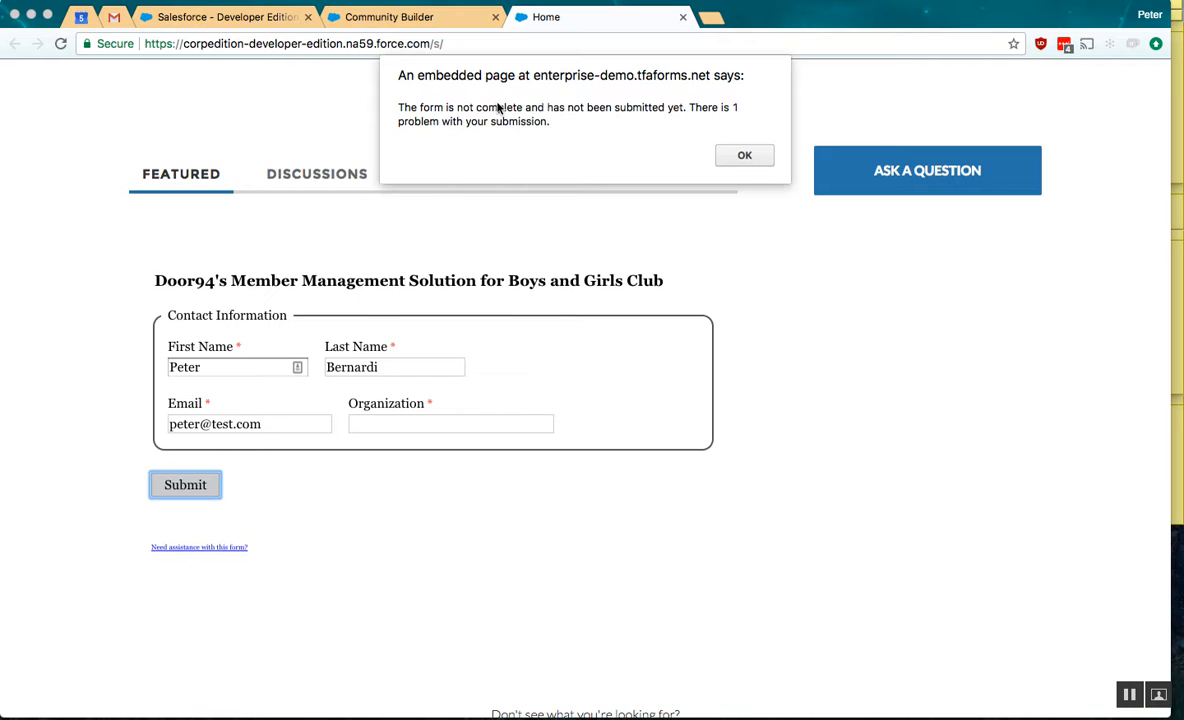
{"action": "left_click", "coordinate": [750, 157]}
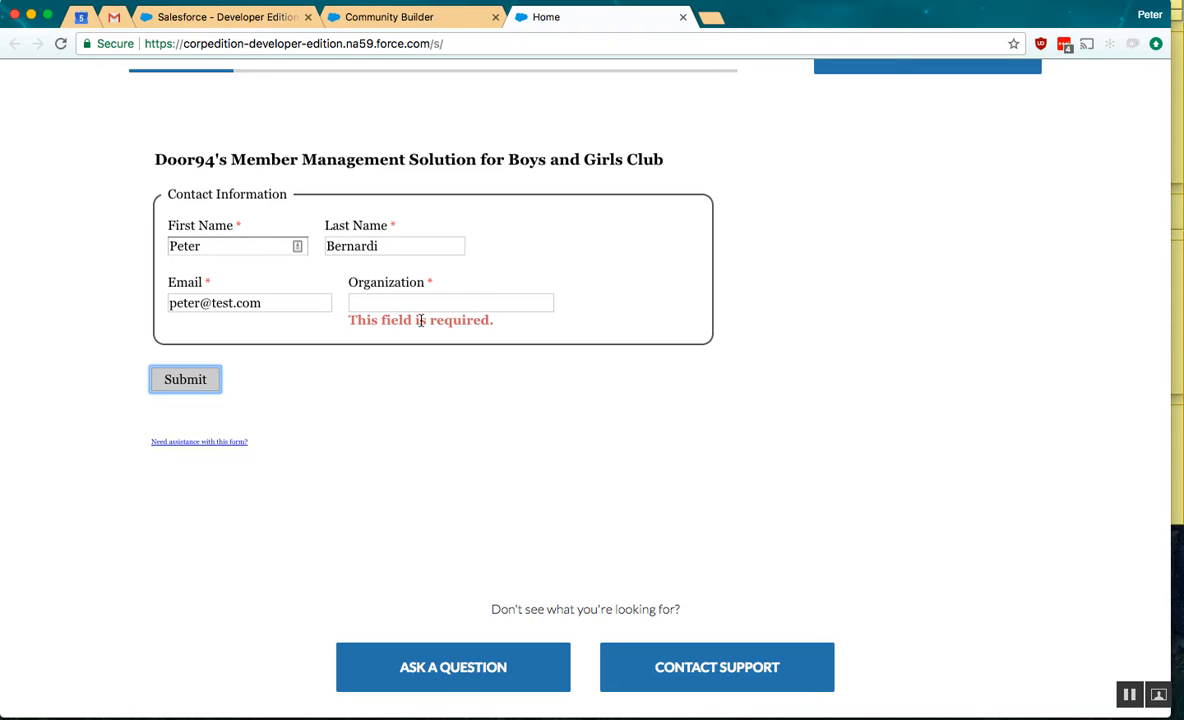
{"action": "left_click", "coordinate": [388, 388]}
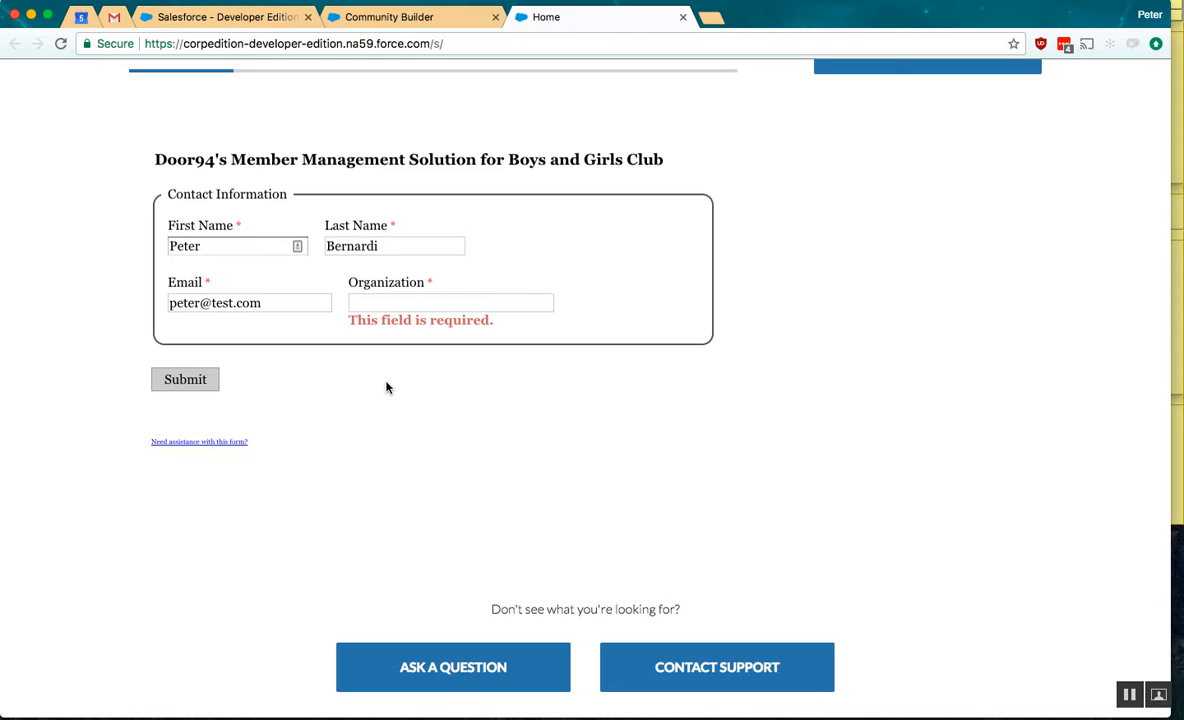